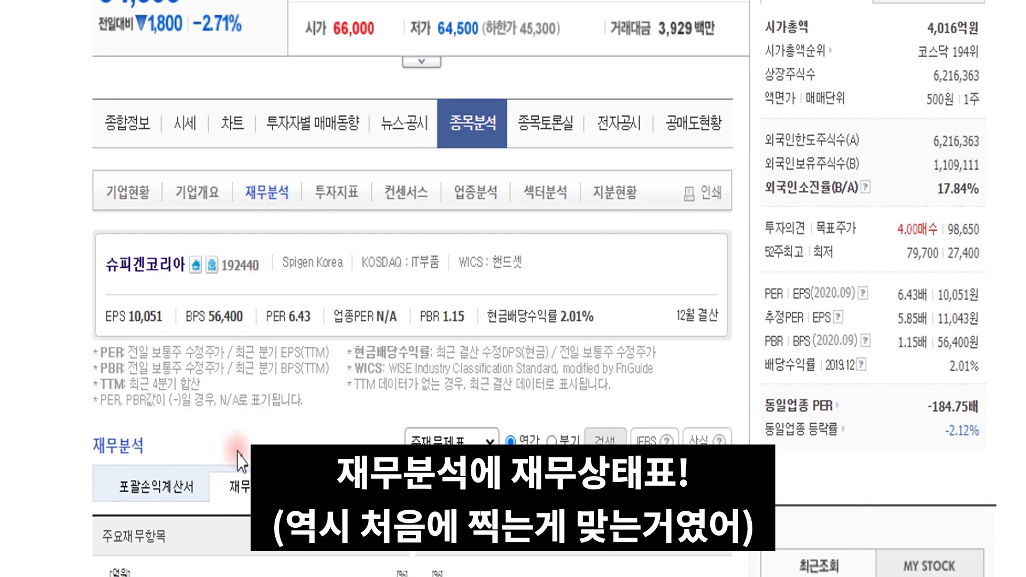
Find the 이익잉여금 row in the 재무상태표 and copy its label and five yearly values into the Excel analysis sheet.
scroll(238, 461, down, 20)
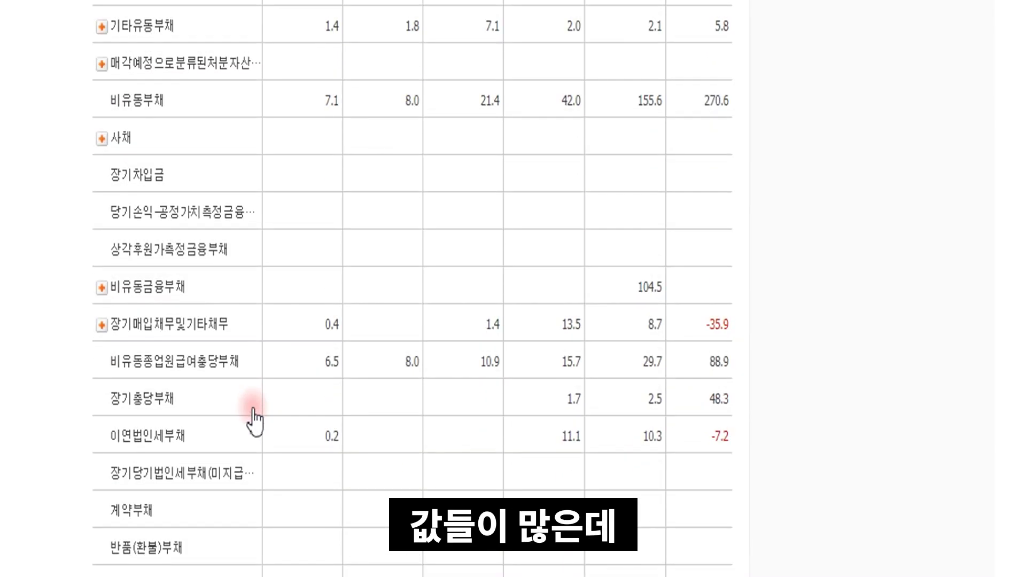
scroll(254, 420, down, 5)
scroll(255, 414, down, 5)
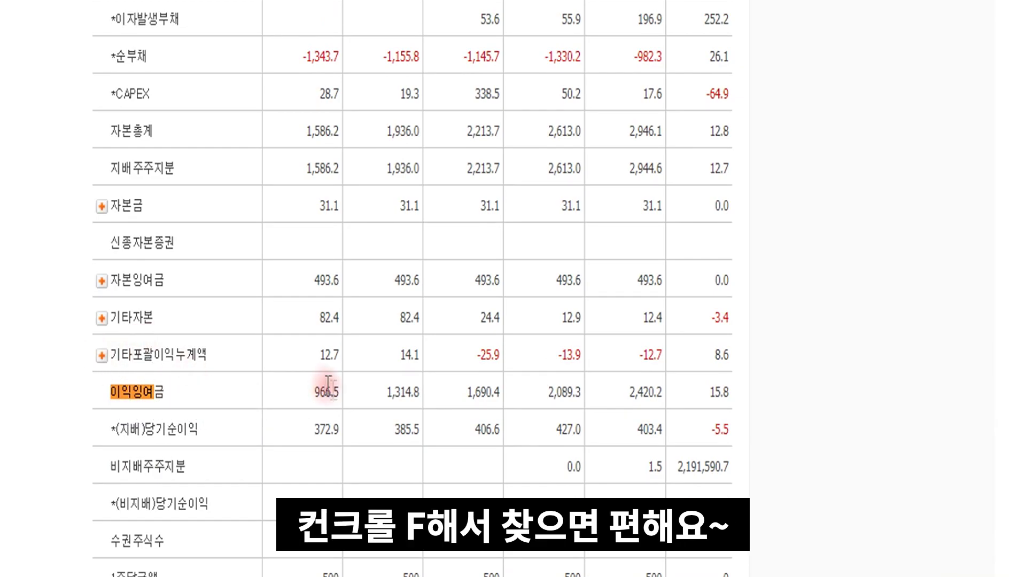
drag(105, 392, 664, 402)
key(ctrl+c)
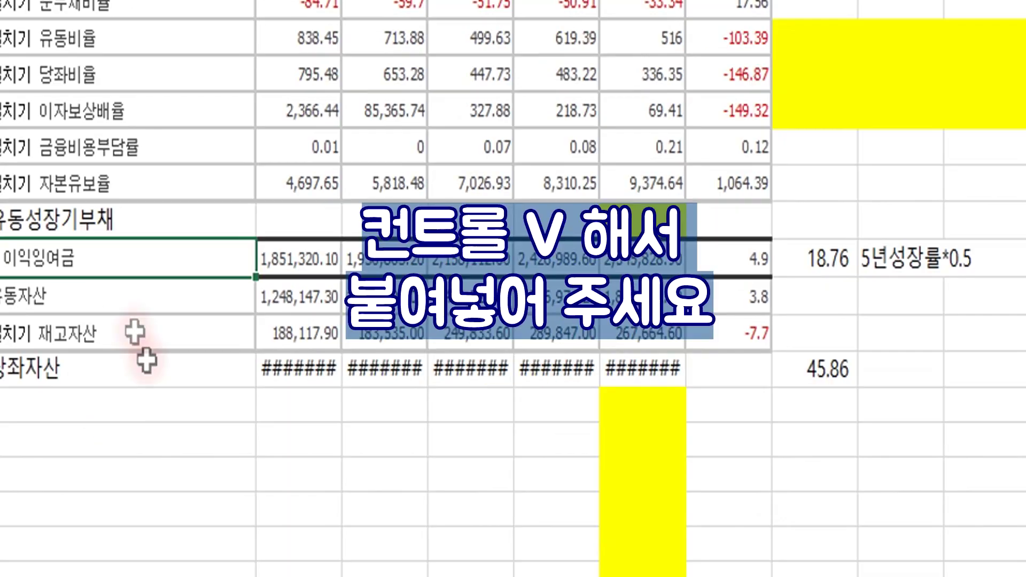
click(128, 259)
key(ctrl+v)
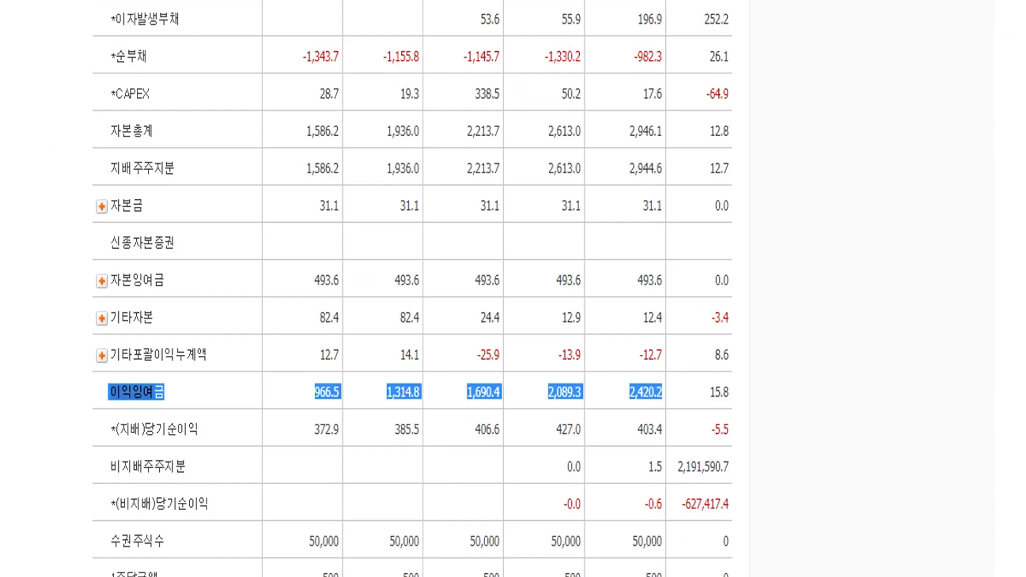
Copy the 유동자산 and 재고자산 rows, including the year-on-year column, from the 재무상태표 over the matching rows in the Excel sheet.
scroll(411, 289, up, 3)
scroll(412, 288, down, 3)
scroll(210, 470, up, 20)
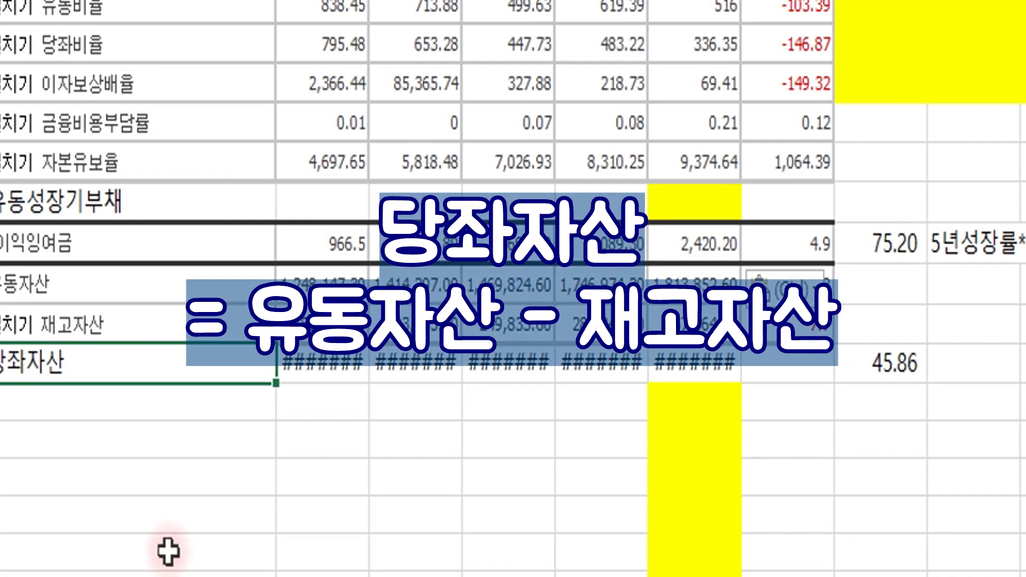
click(127, 322)
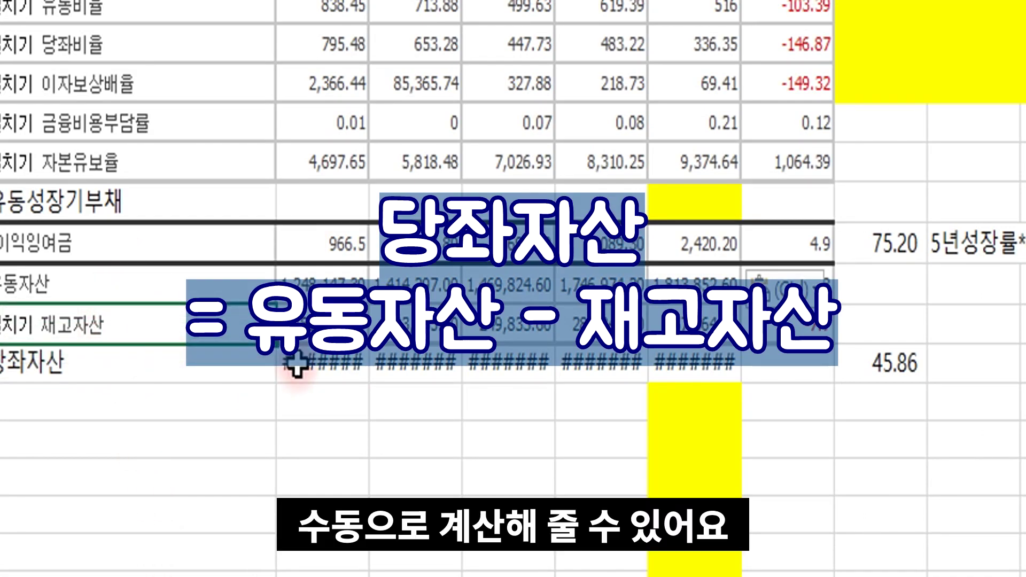
click(222, 291)
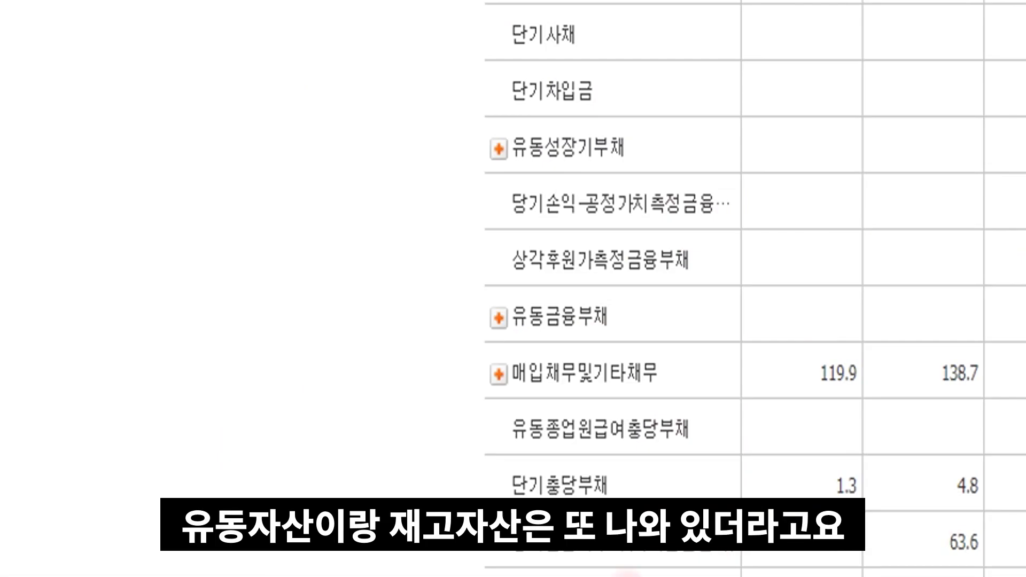
scroll(69, 299, up, 10)
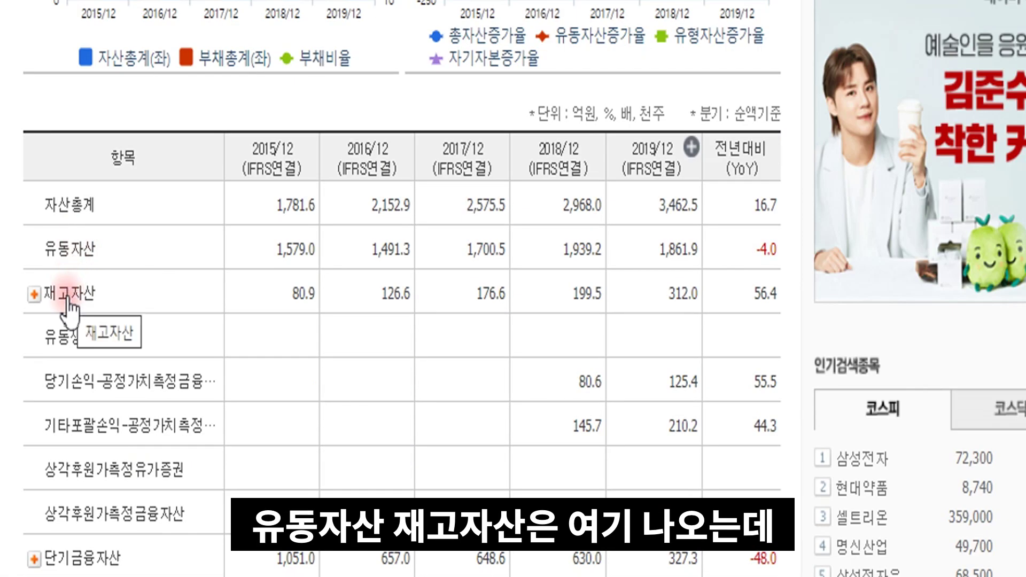
scroll(68, 298, up, 15)
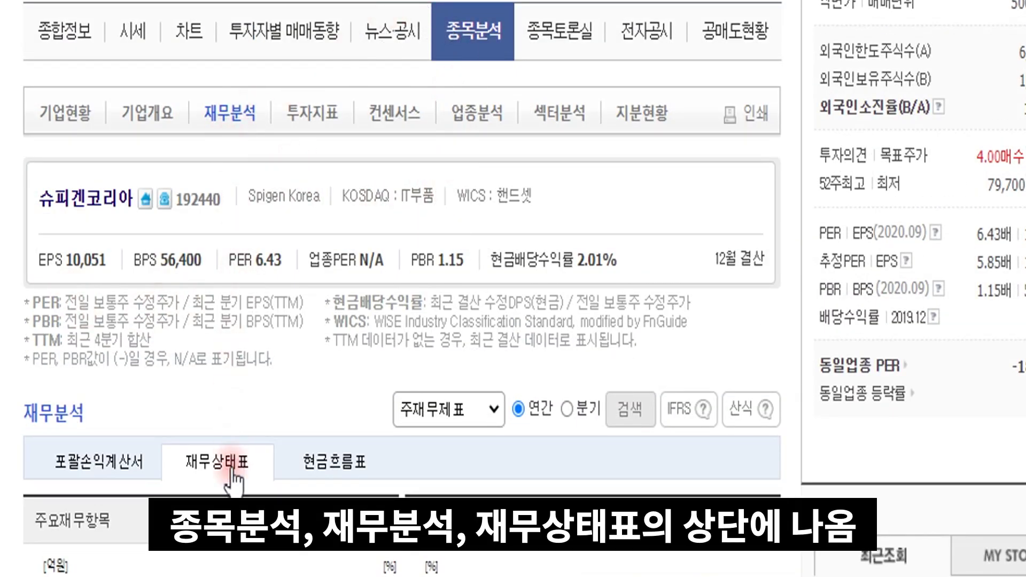
scroll(229, 462, down, 15)
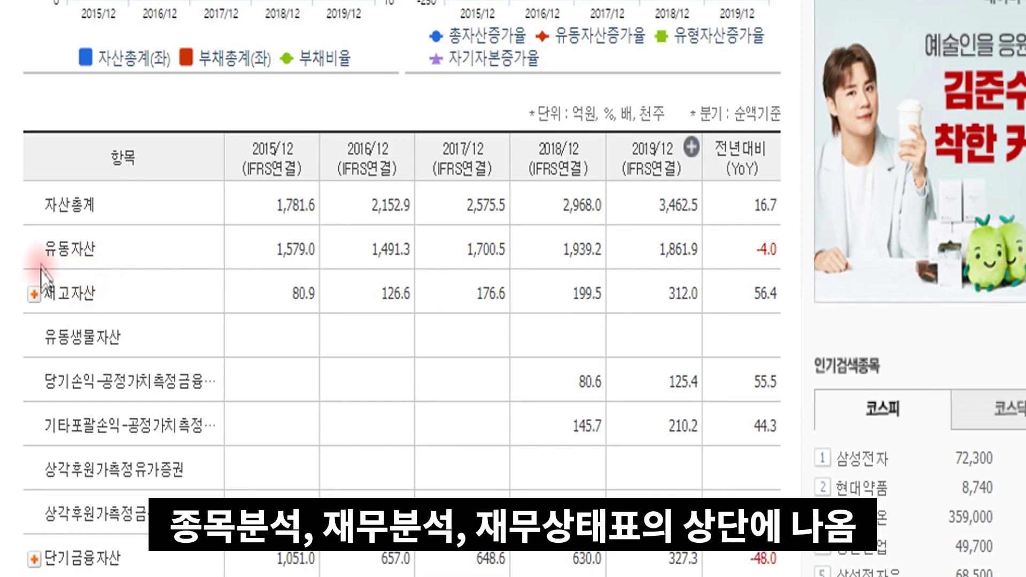
drag(37, 244, 774, 295)
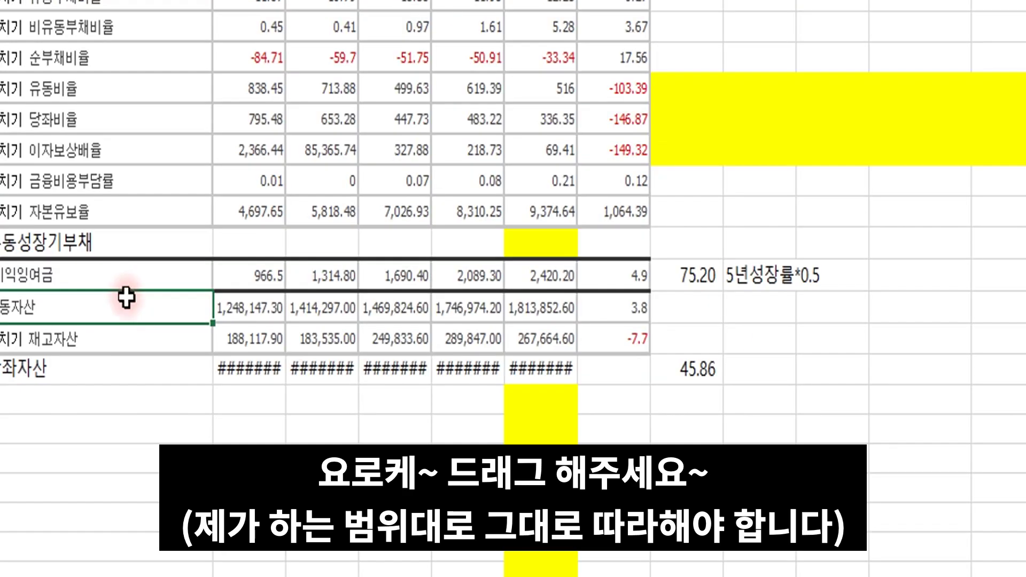
click(138, 302)
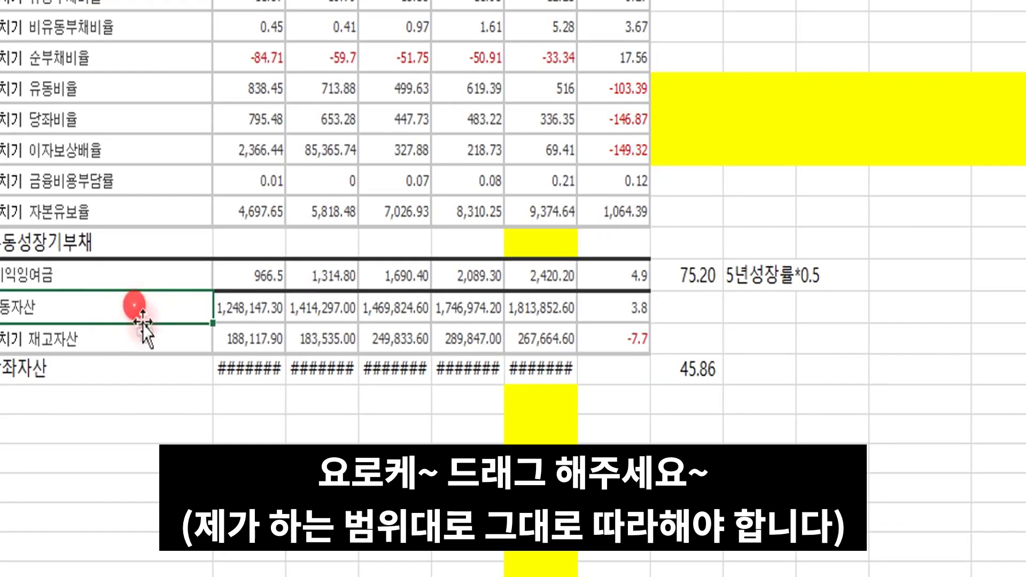
text(유동자산	1,579.00	1,491.30	1,700.50	1,939.20	1,861.90	-4 재고자산	80.9	126.6	176.6	199.5	312	56.4)
Examine the calculated 당좌자산 row and compare its growth figure with the 이익잉여금 5-year growth × 0.5 figure.
click(106, 380)
drag(229, 380, 529, 367)
click(655, 457)
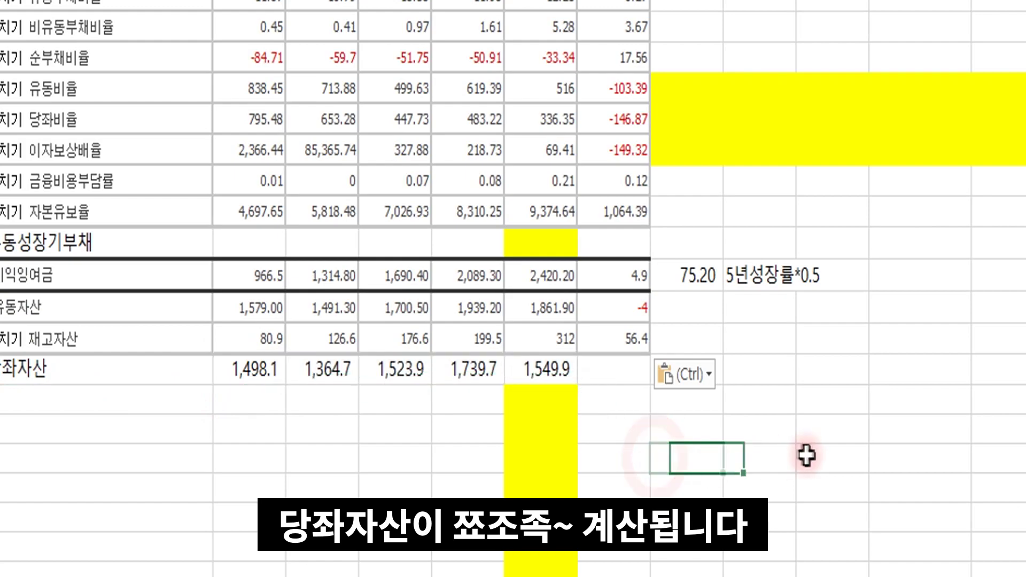
click(684, 336)
click(701, 276)
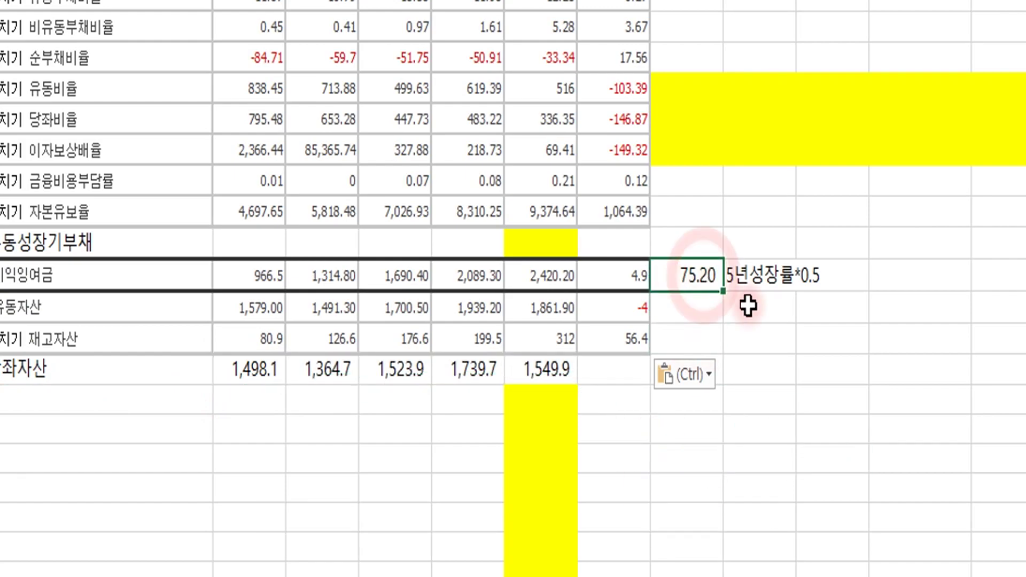
click(698, 279)
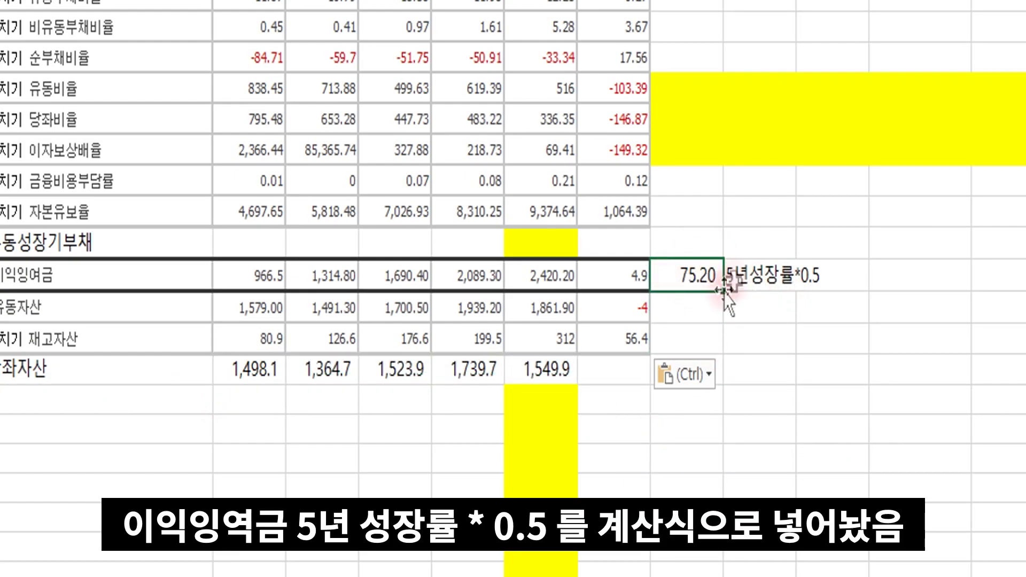
click(688, 283)
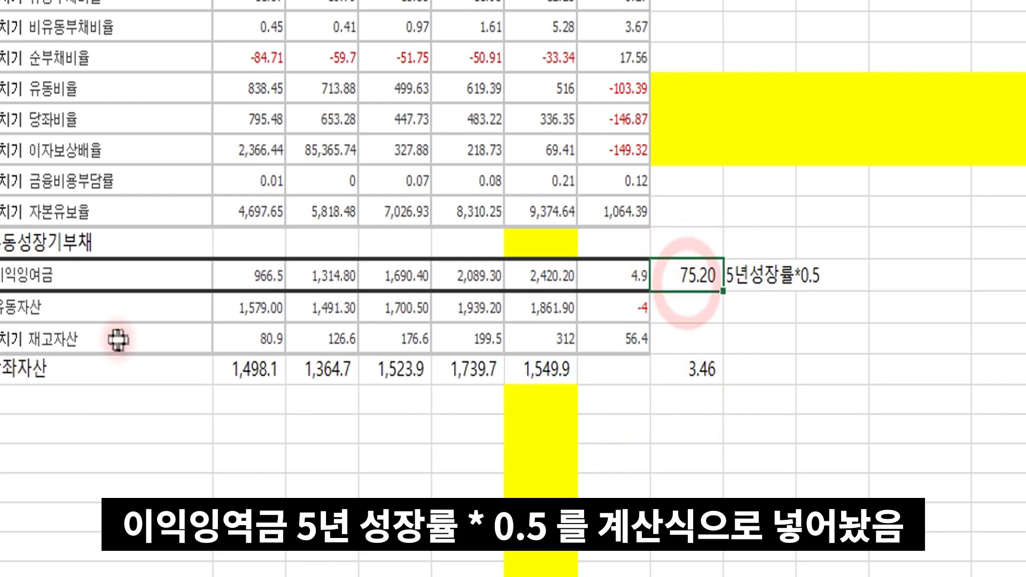
click(700, 374)
click(695, 283)
click(699, 369)
click(693, 284)
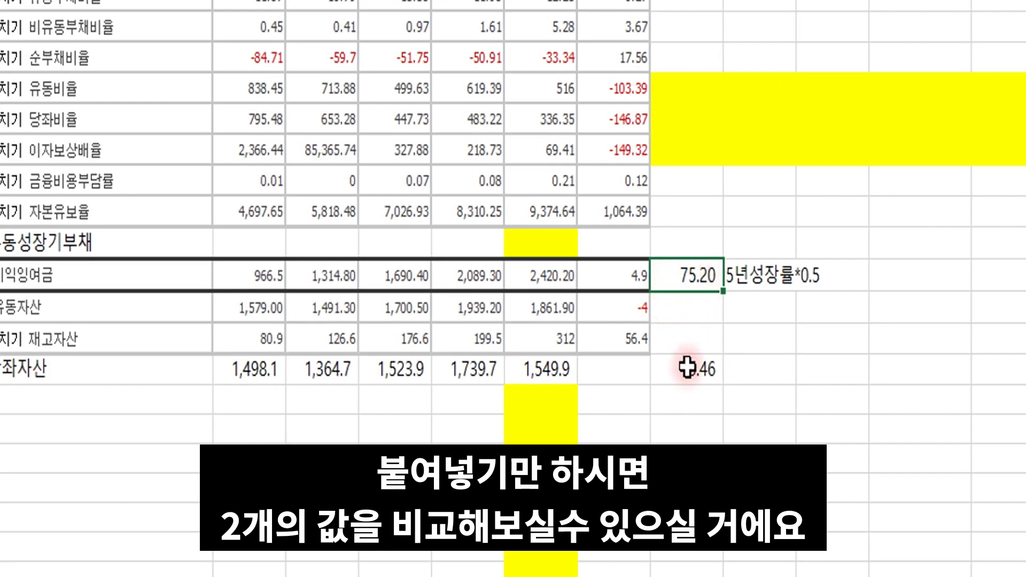
click(688, 369)
click(684, 297)
click(680, 275)
Review the checklist criterion comparing 5-year 이익잉여금 growth × 0.5 with 5-year 당좌자산 growth, along with its recorded result.
click(461, 277)
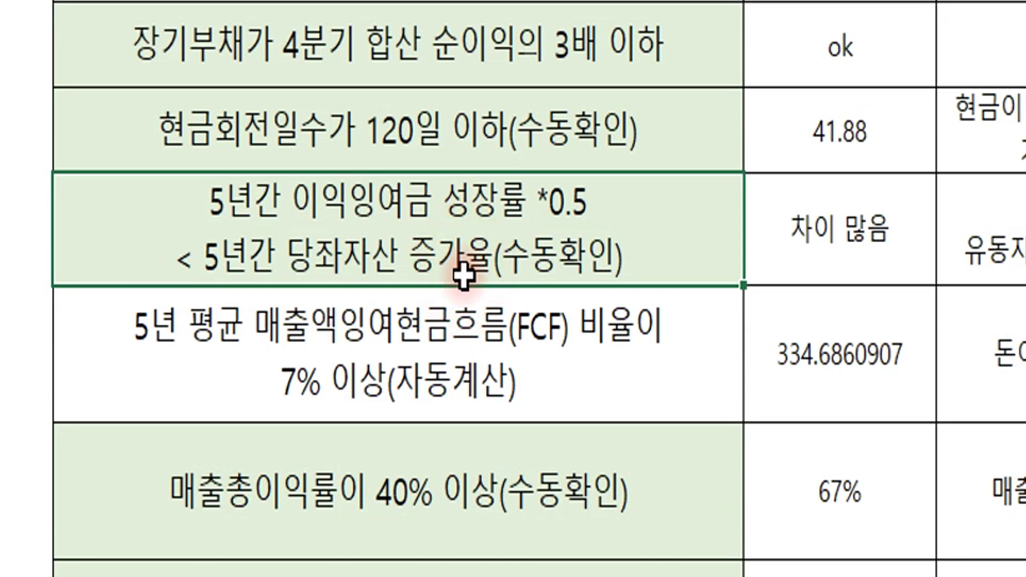
click(844, 225)
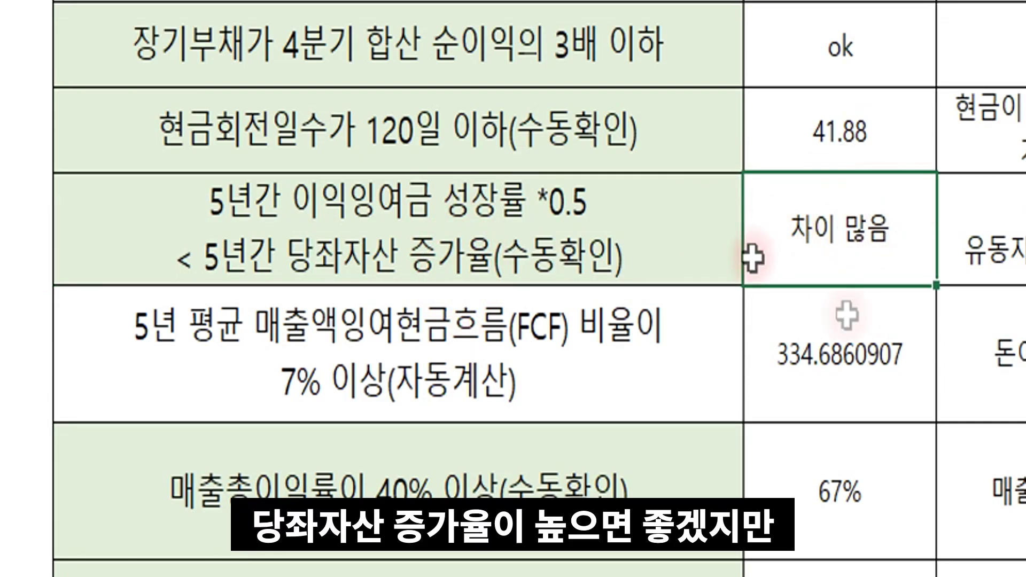
click(622, 232)
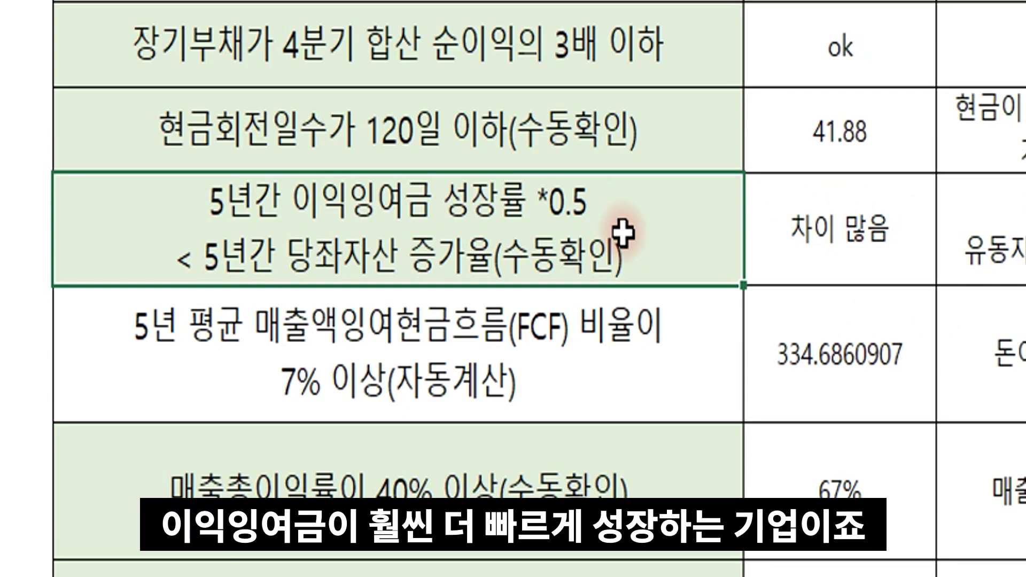
click(591, 337)
click(550, 249)
click(781, 231)
click(628, 214)
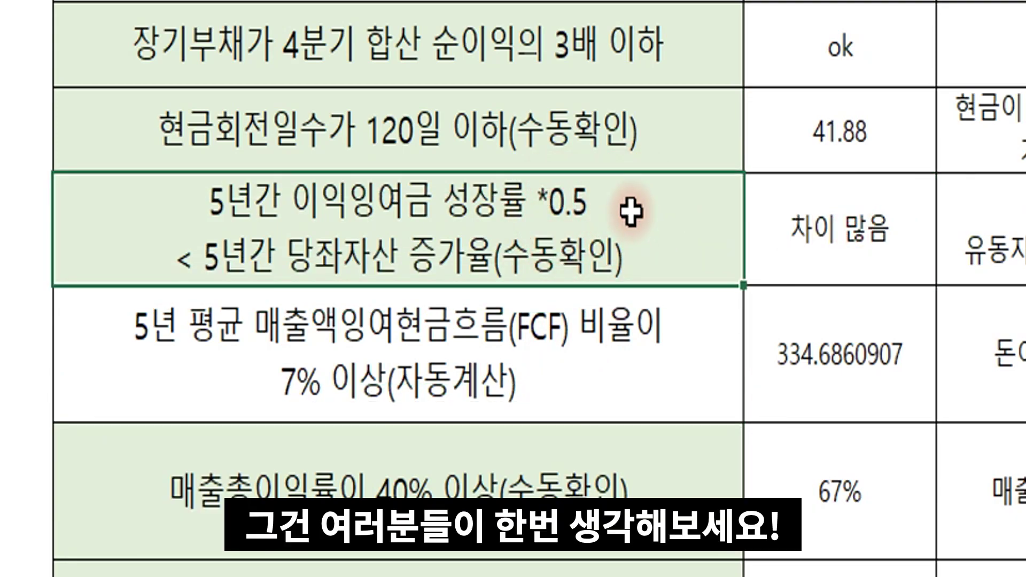
click(797, 354)
click(839, 241)
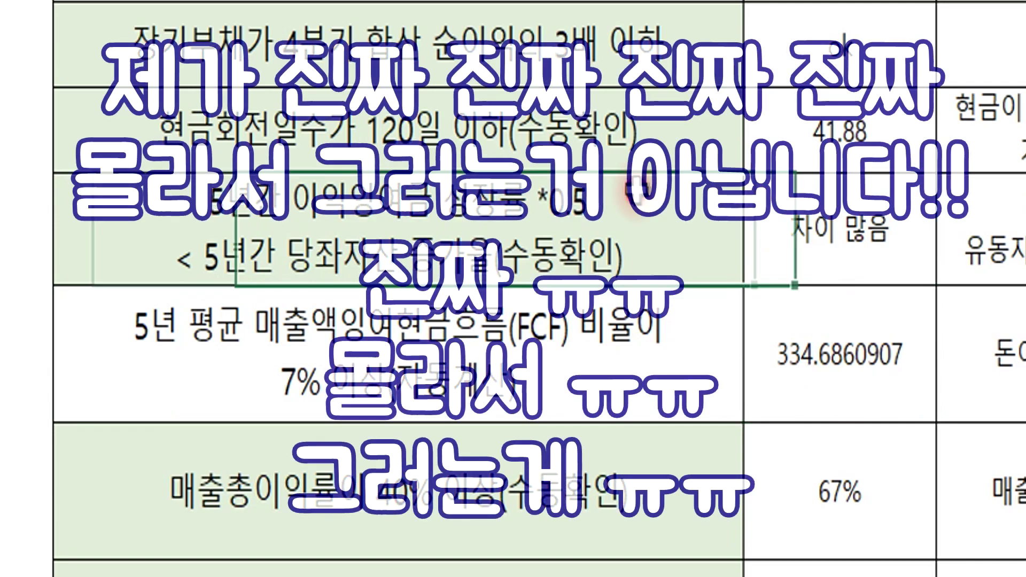
click(712, 231)
click(887, 262)
click(683, 239)
click(815, 241)
click(678, 253)
click(777, 251)
click(668, 233)
mouse_move(668, 234)
mouse_down()
mouse_move(607, 240)
mouse_move(813, 243)
mouse_move(698, 232)
mouse_move(728, 265)
mouse_move(675, 241)
mouse_up()
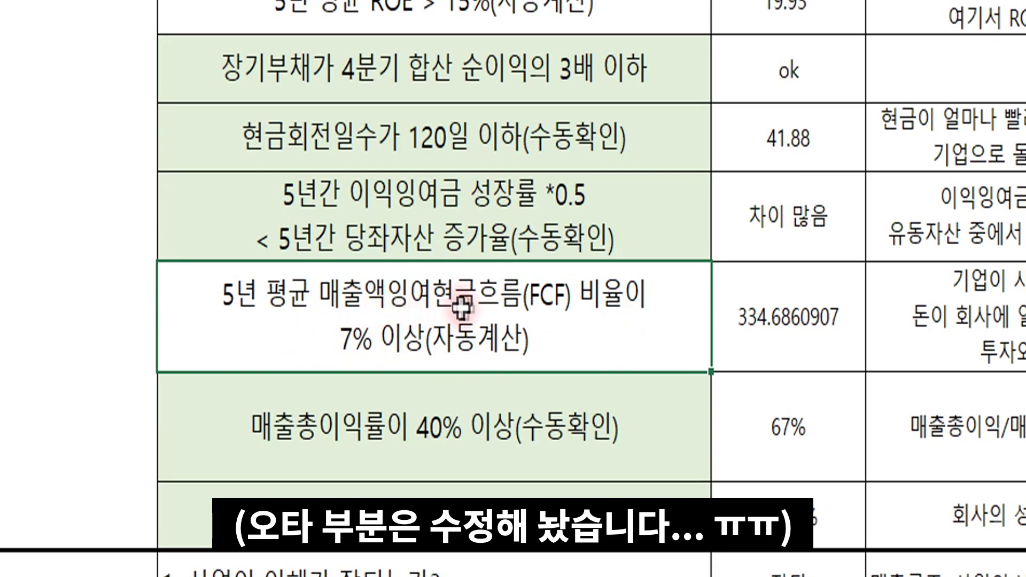
Set the threshold in the 5-year average FCF ratio criterion's text to 10%.
double_click(341, 342)
key(Delete)
text(10)
key(Return)
click(502, 338)
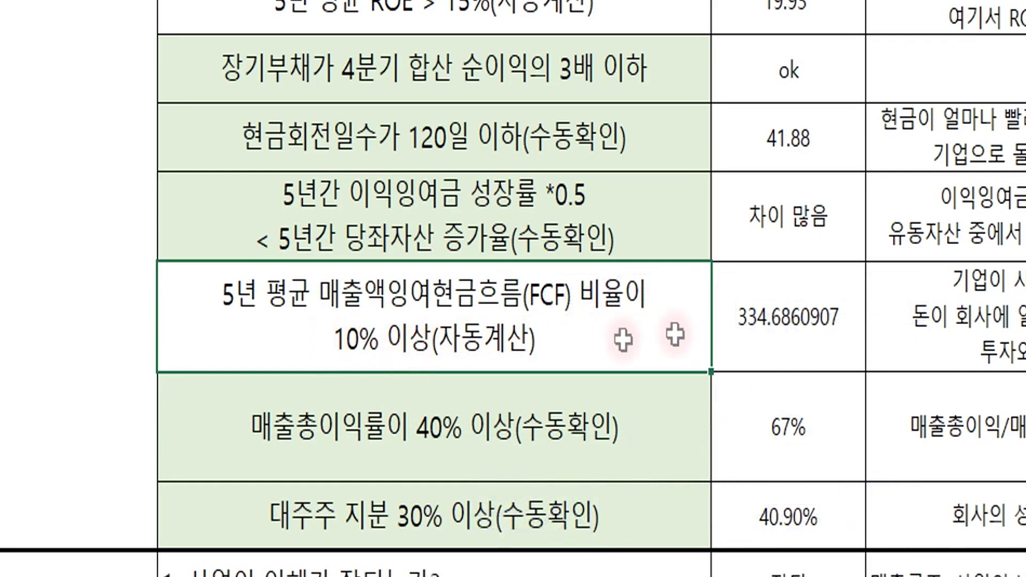
Open the stock's 기업현황 page in Naver Finance and locate the yearly FCF row.
click(757, 316)
click(543, 311)
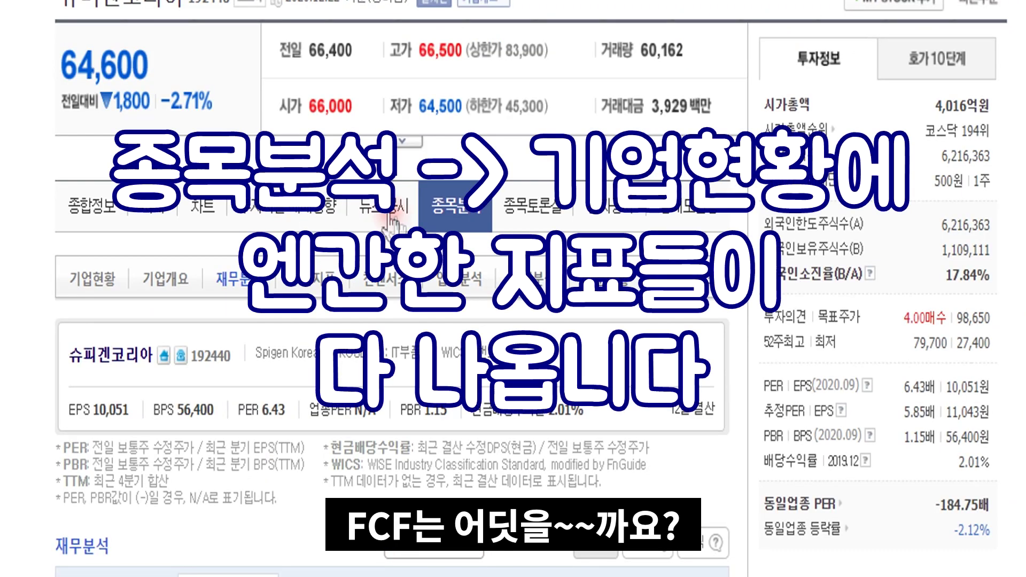
click(87, 279)
scroll(176, 278, down, 15)
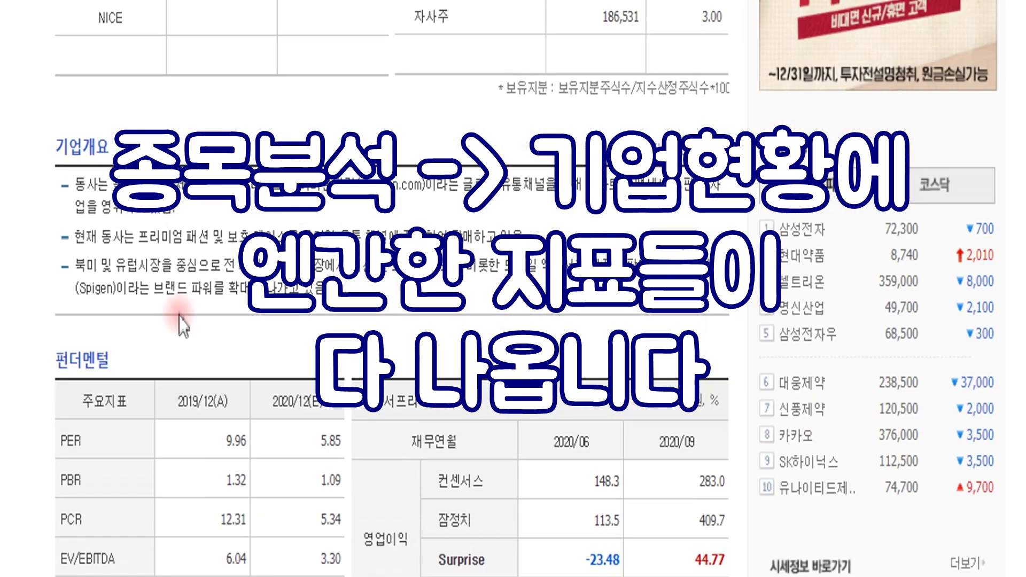
click(172, 270)
scroll(72, 54, up, 2)
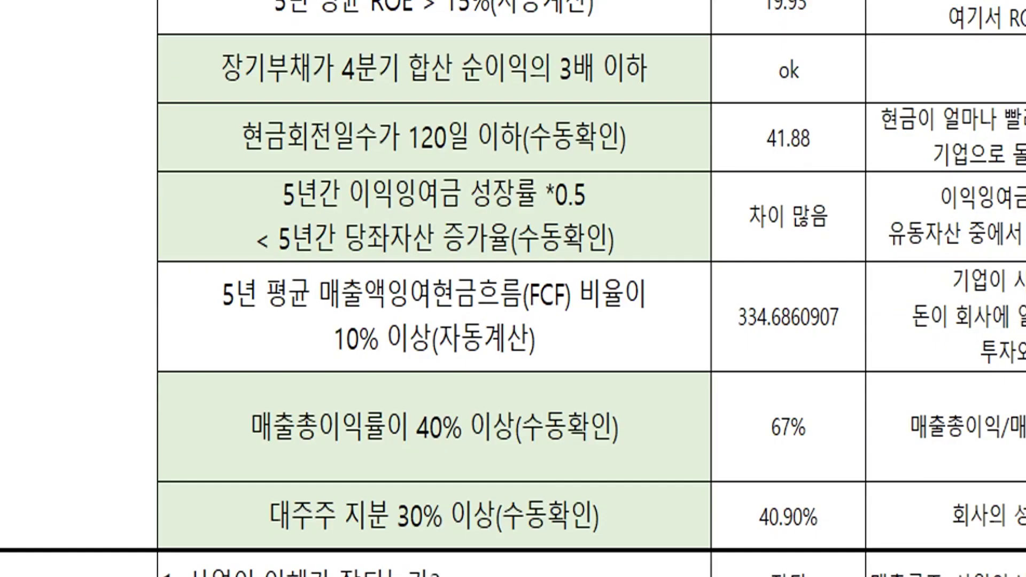
Check the FCF criterion's result in the Excel checklist against the yearly FCF growth rates it averages.
click(468, 317)
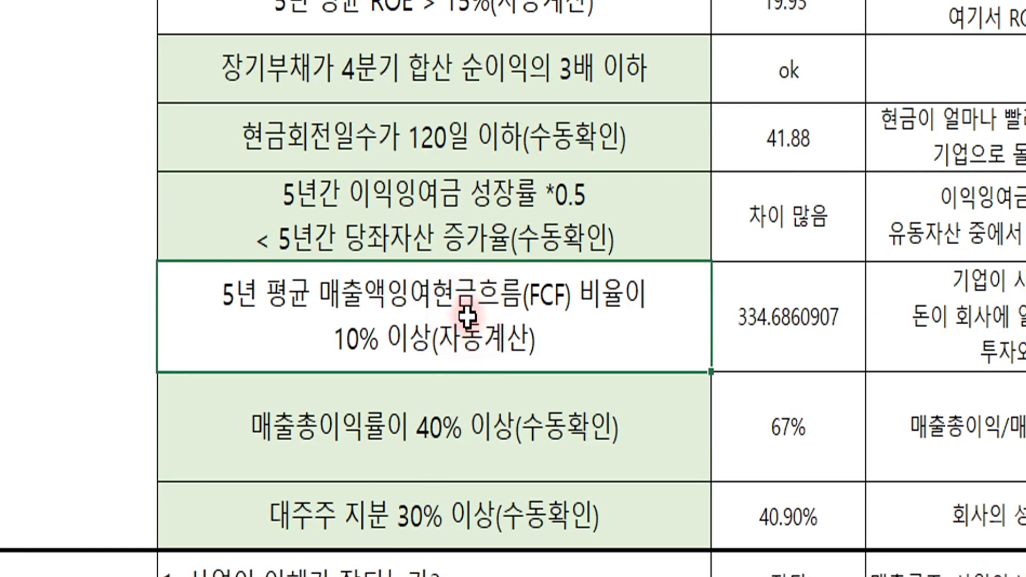
click(718, 355)
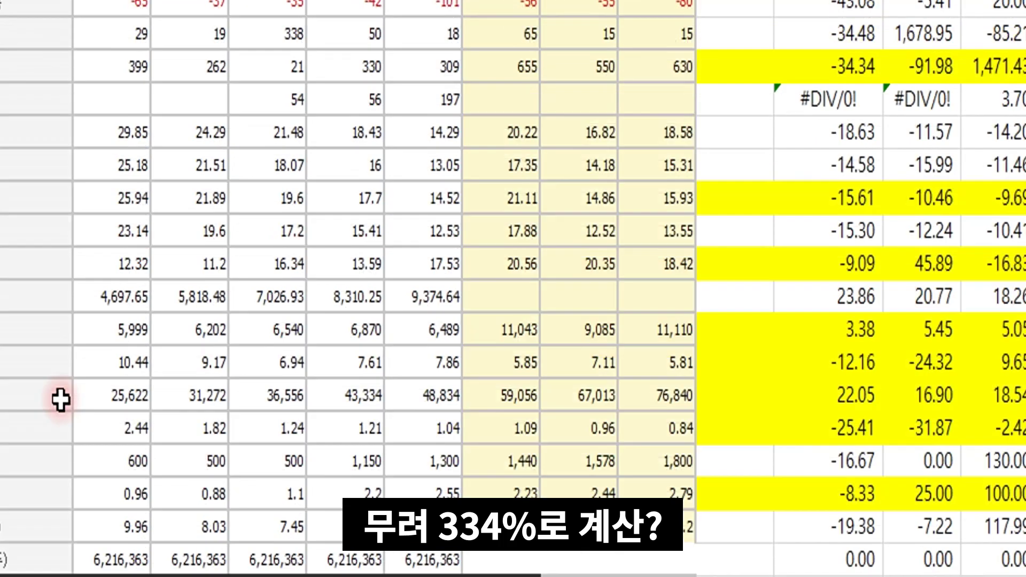
scroll(62, 463, up, 3)
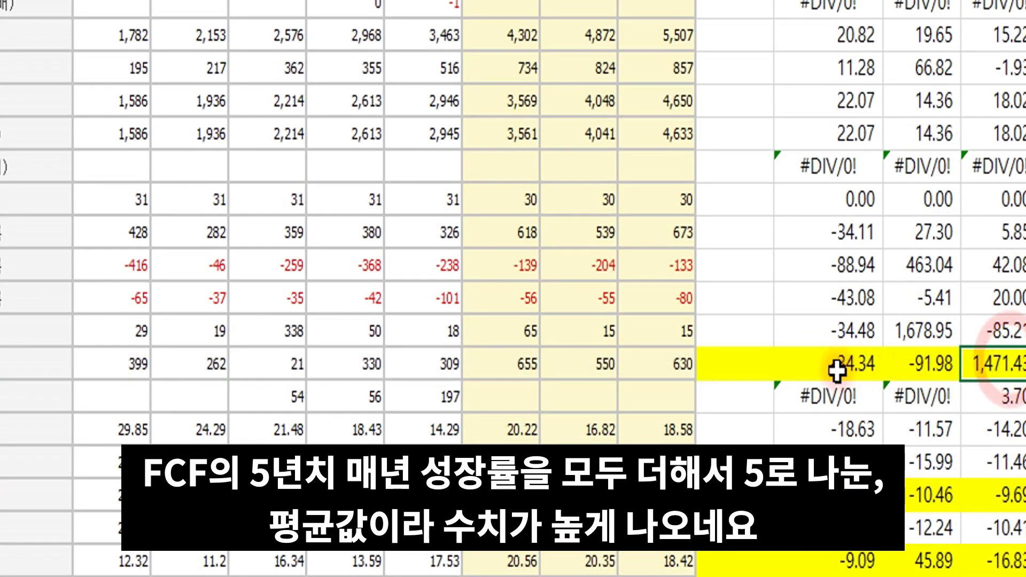
drag(836, 364, 1018, 370)
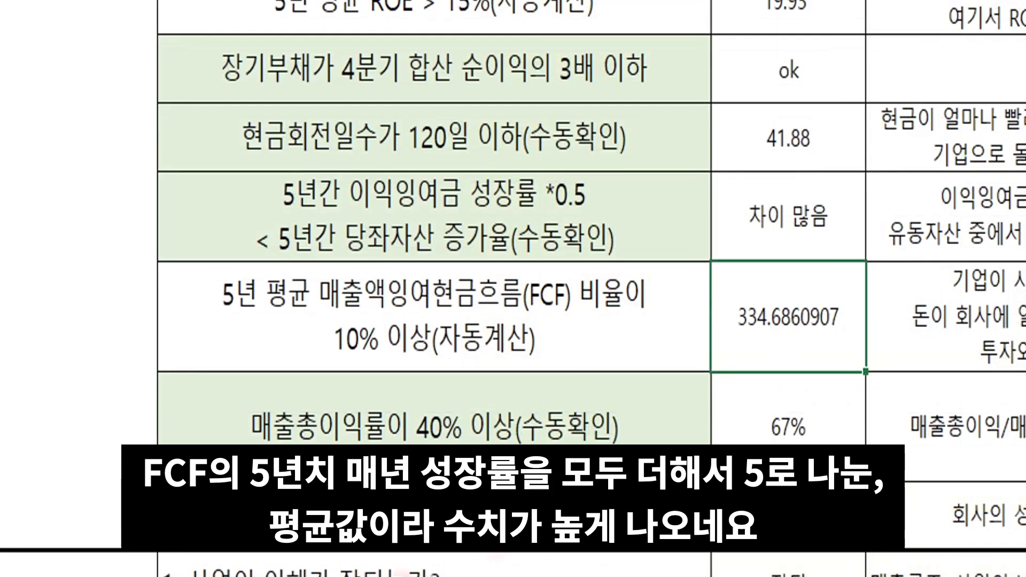
click(623, 320)
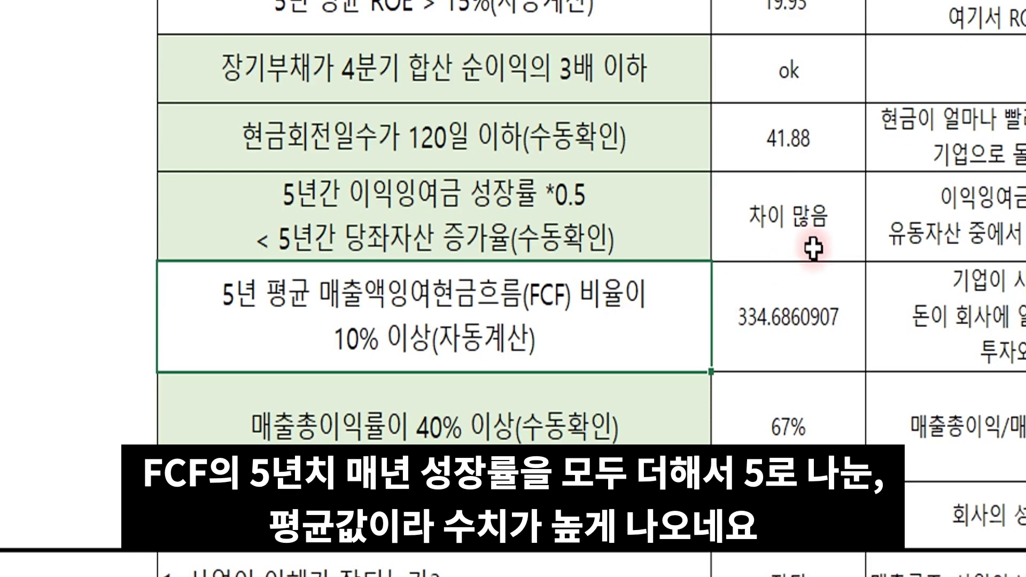
Go from the 매출총이익률 40% criterion to the stock's 투자지표 page in Naver Finance, showing the 수익성 indicators.
click(610, 414)
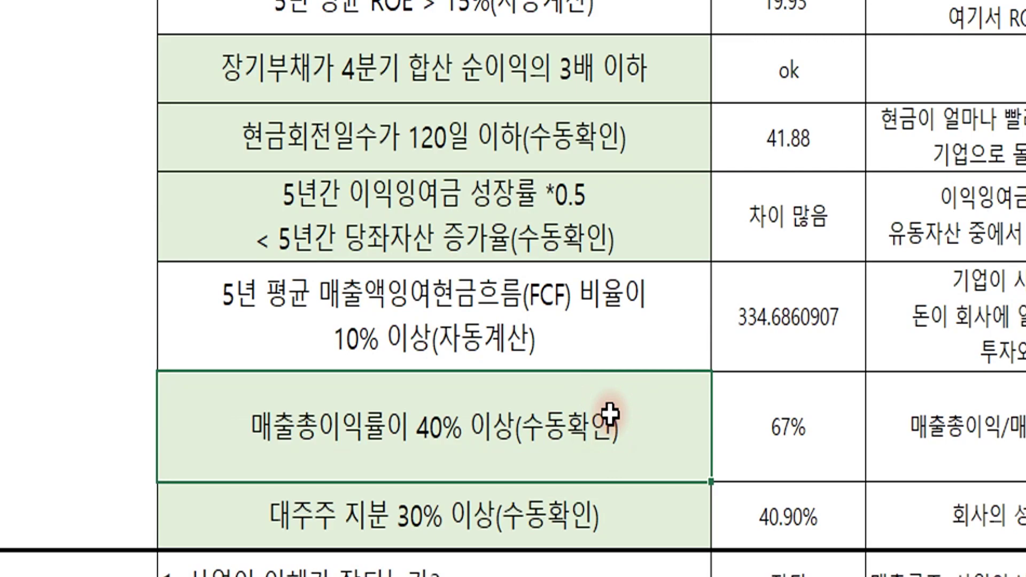
click(751, 415)
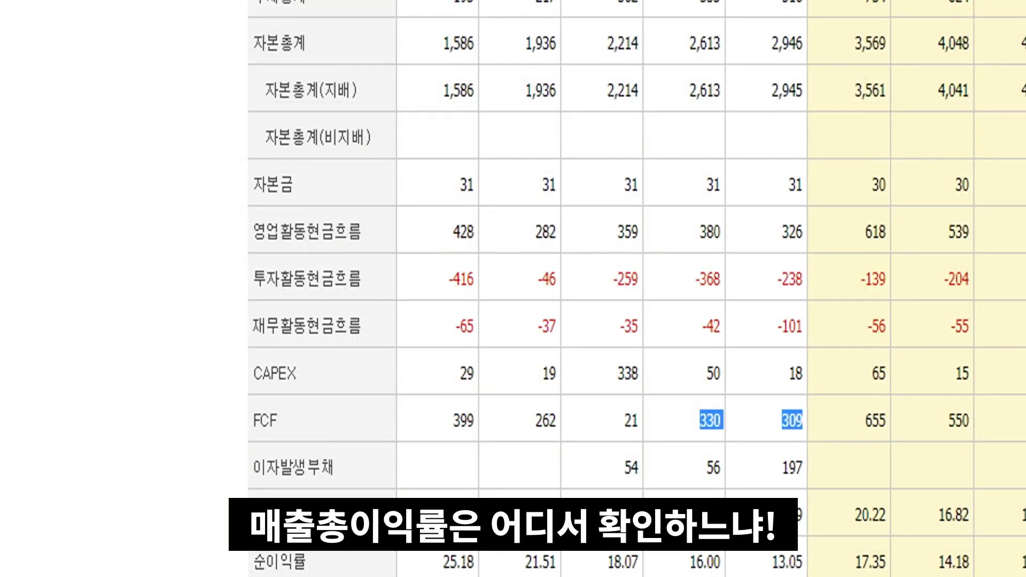
scroll(648, 374, up, 15)
click(711, 210)
click(563, 289)
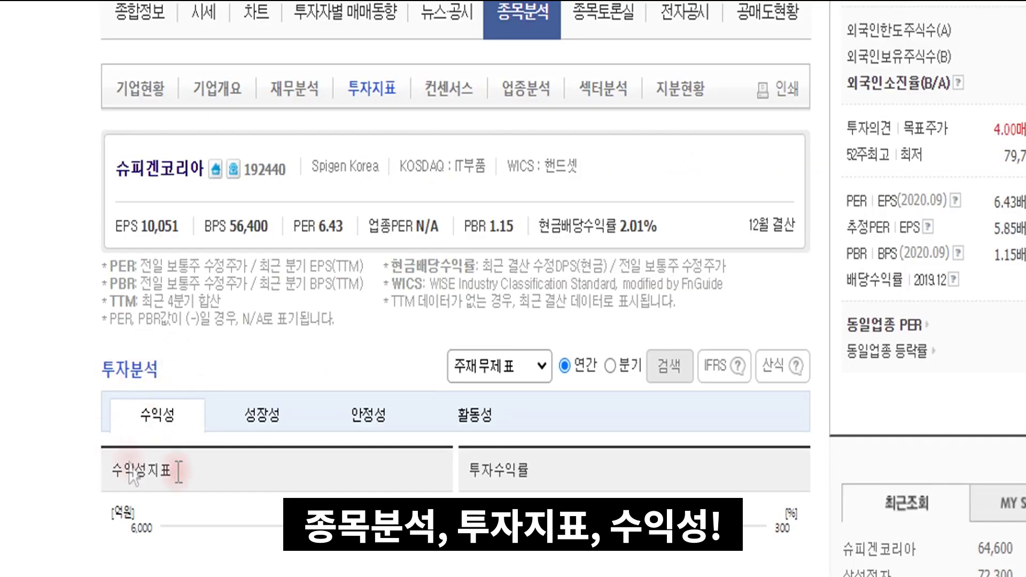
Review the yearly 매출총이익률 row including the 2020/12(E) estimate, and compare it with the 40% criterion's entry in the Excel checklist.
scroll(151, 370, down, 5)
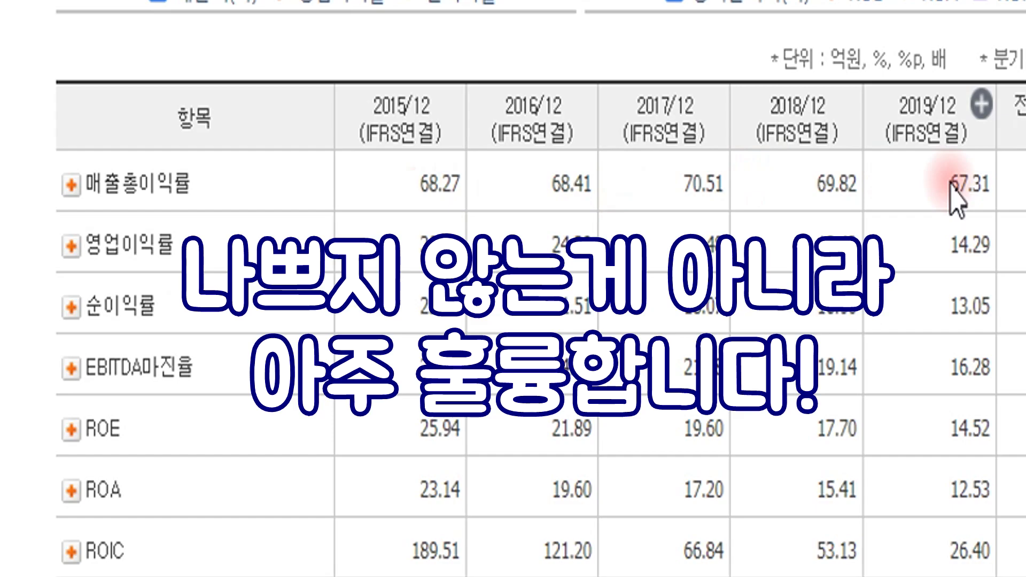
click(981, 104)
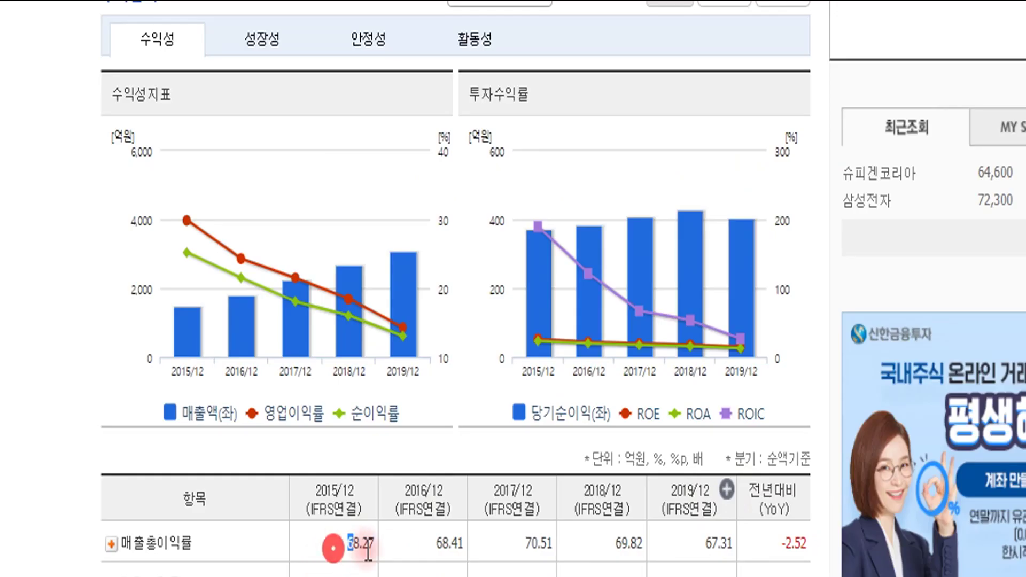
drag(368, 549, 677, 549)
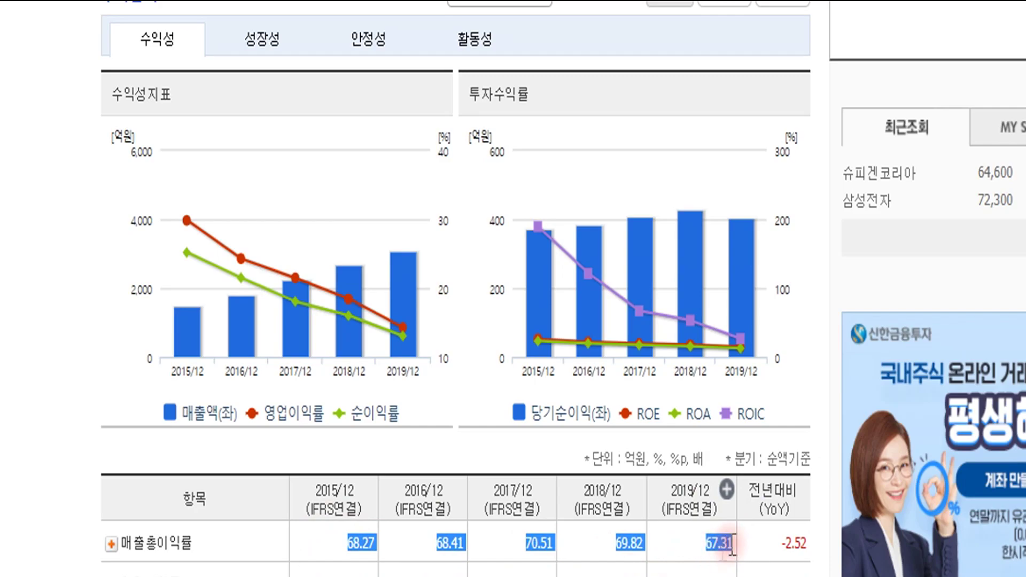
click(511, 449)
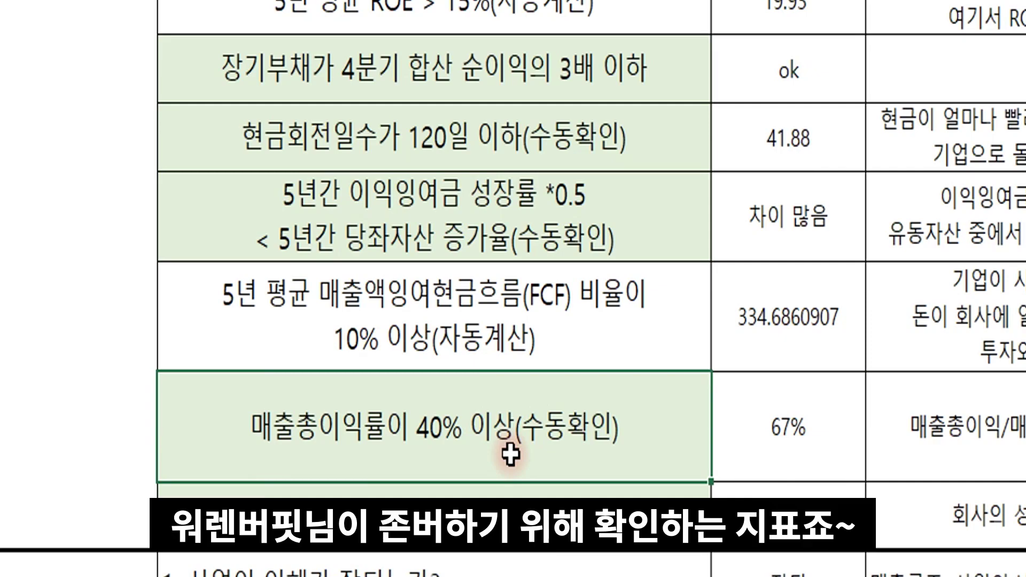
click(724, 408)
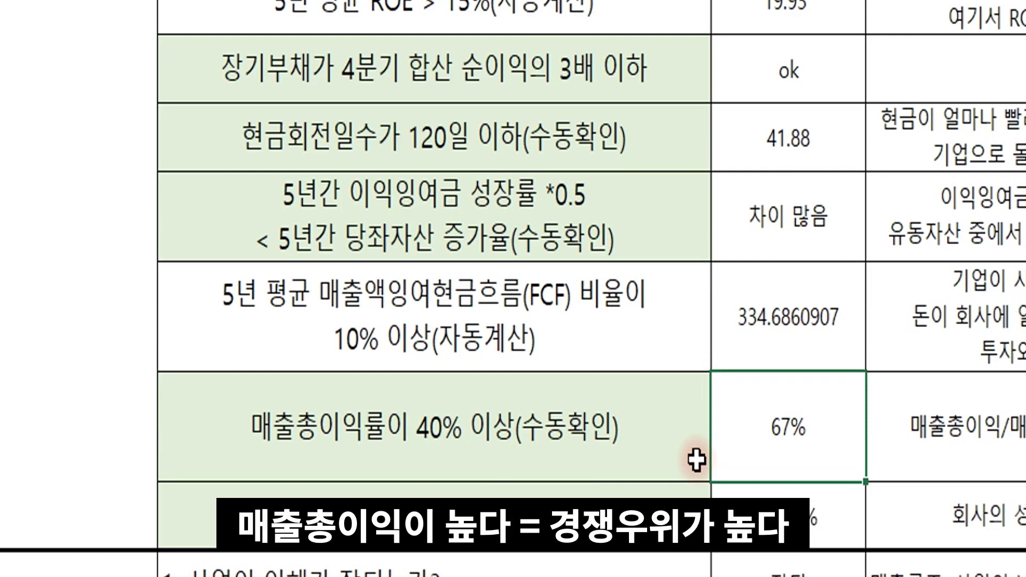
Check the 대주주 지분 30% criterion against the shareholder data on the stock's 기업현황 page in Naver Finance.
click(560, 529)
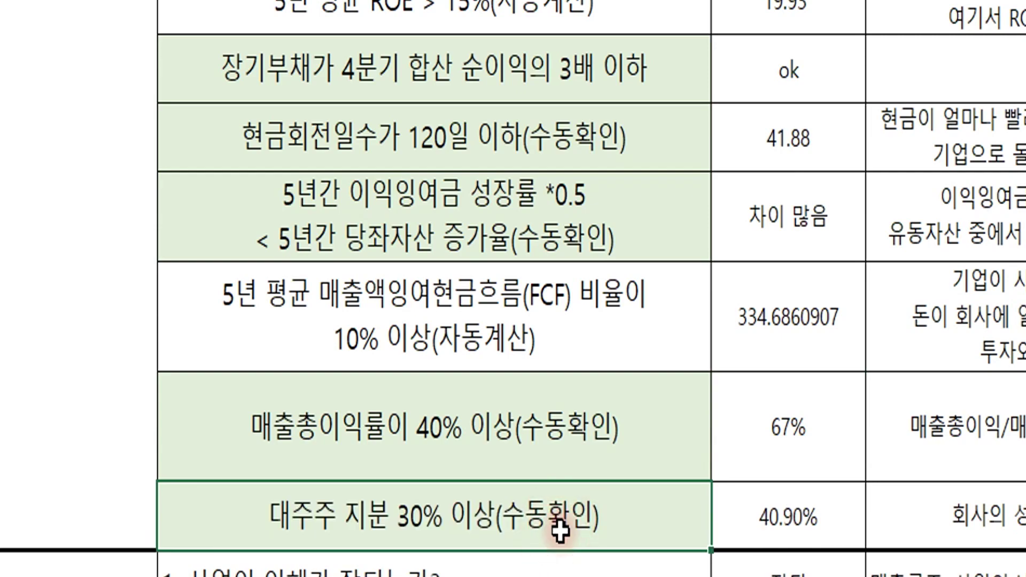
click(759, 518)
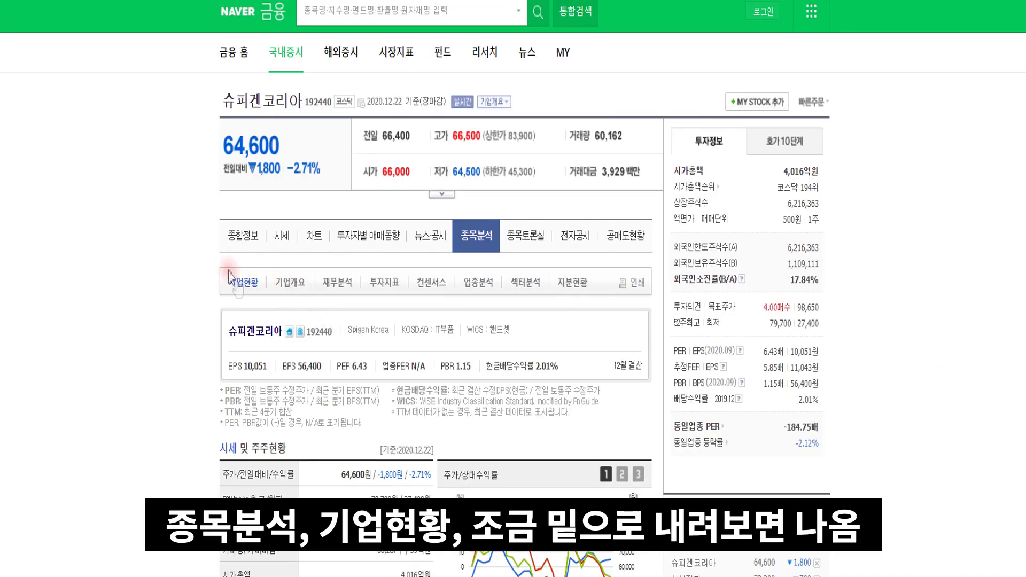
scroll(262, 278, down, 8)
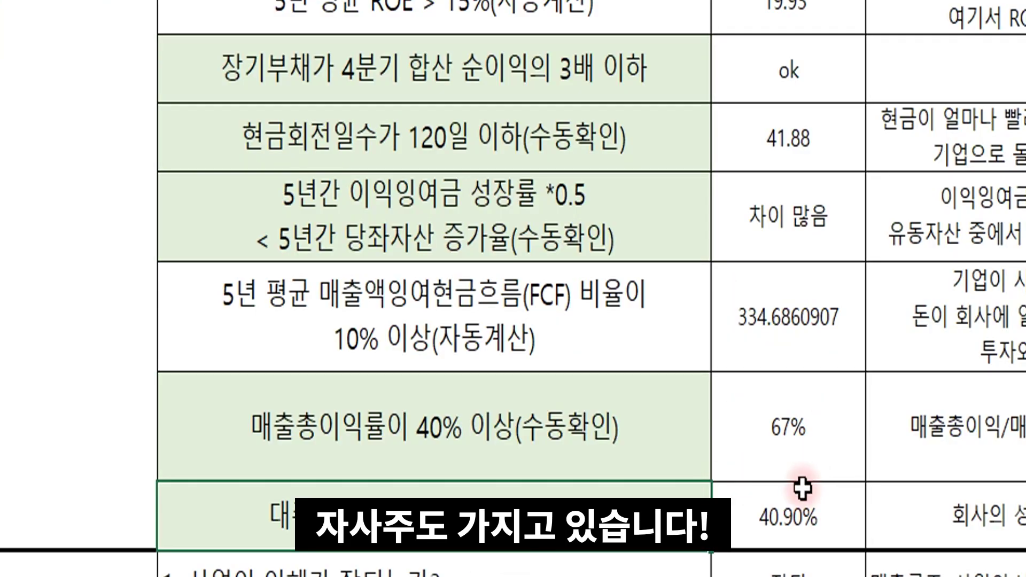
click(961, 516)
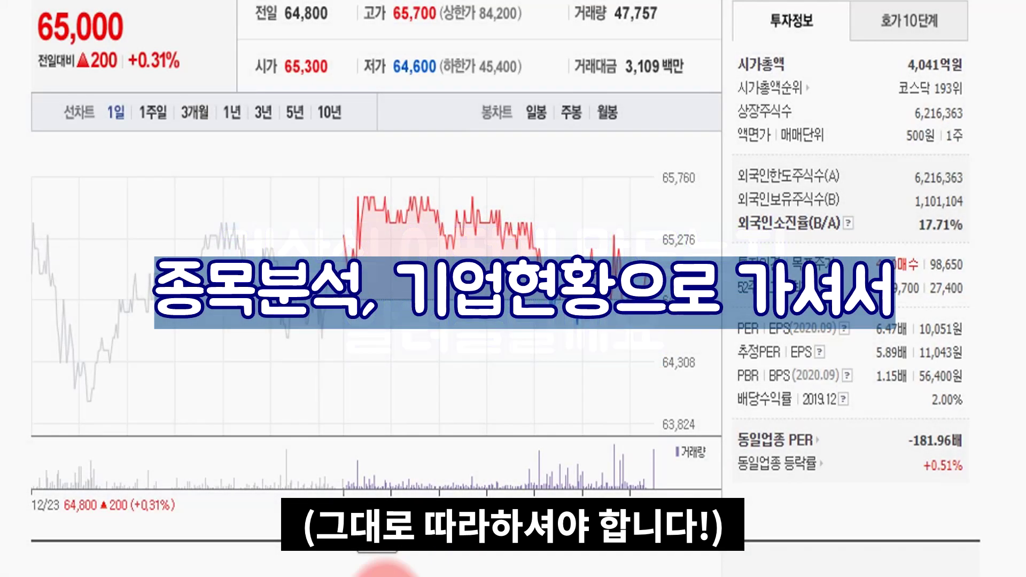
Open the 기업현황 page under 종목분석 for the stock and set its Financial Summary table to 연간 figures.
click(430, 574)
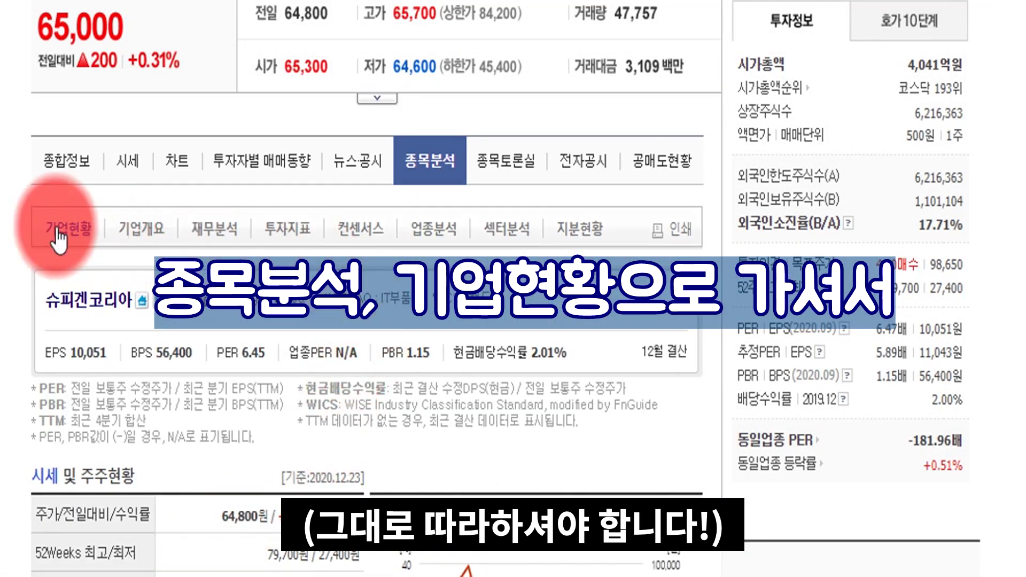
scroll(233, 232, down, 5)
scroll(232, 232, down, 15)
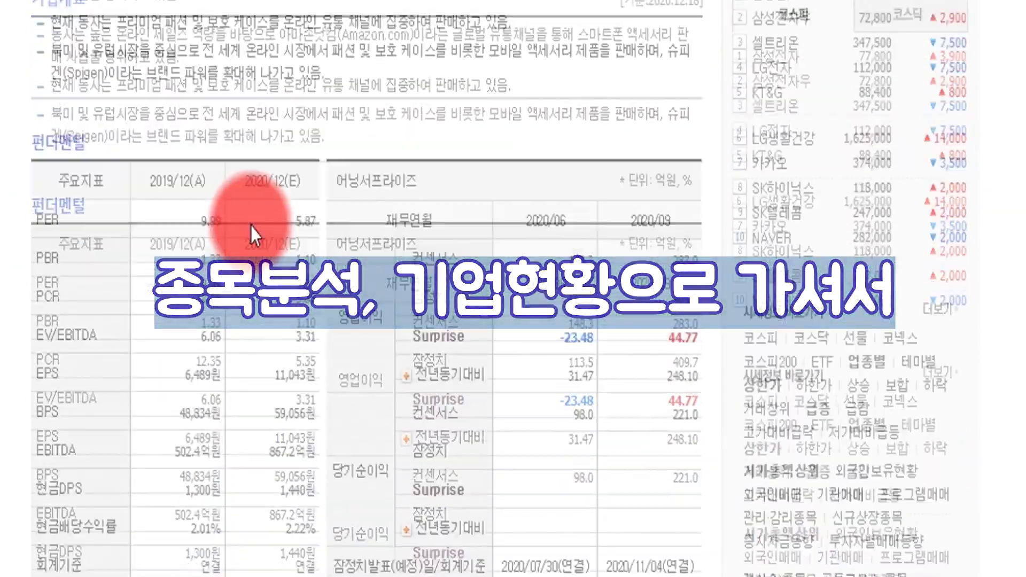
scroll(257, 232, down, 1)
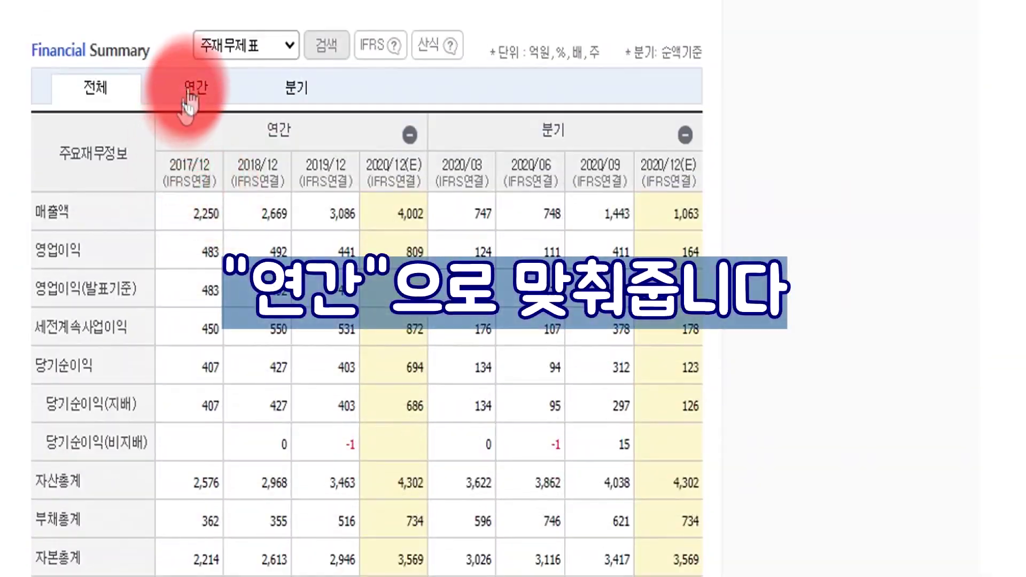
click(191, 90)
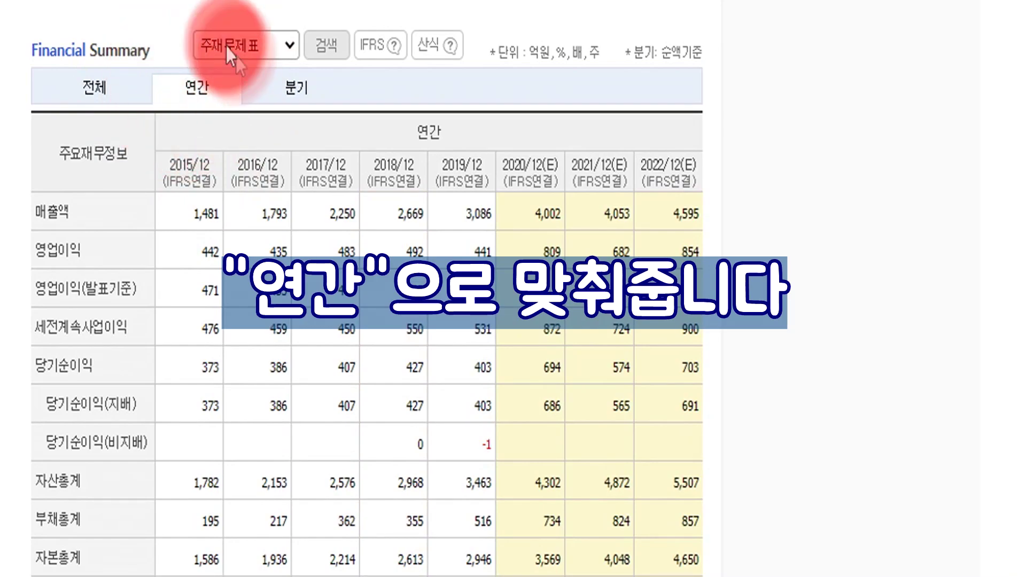
Copy the 연간 Financial Summary data from 매출액 through 발행주식수 and paste it at cell A1 of the 네이버금융복붙 sheet.
drag(34, 213, 540, 291)
scroll(670, 241, down, 10)
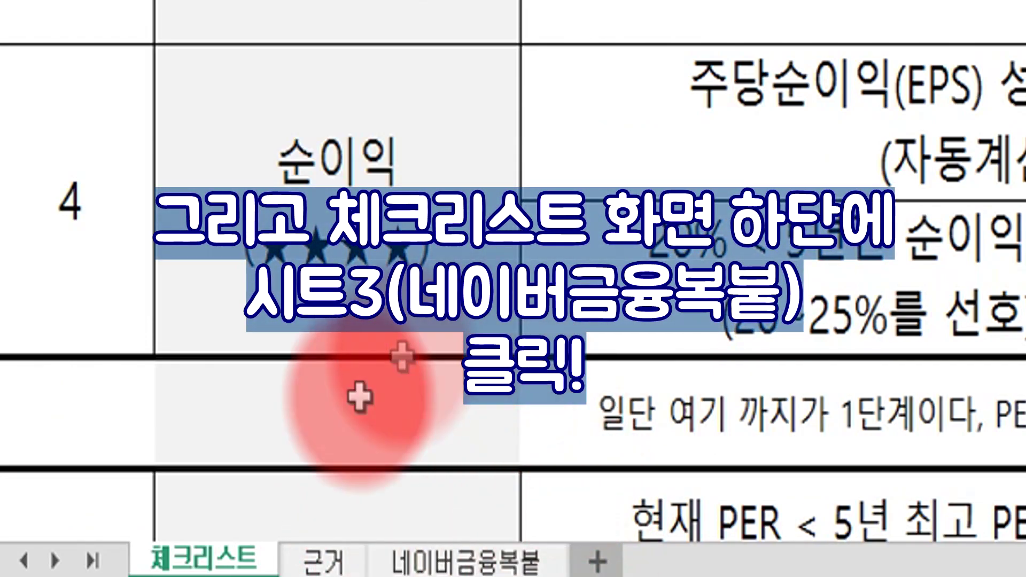
click(470, 560)
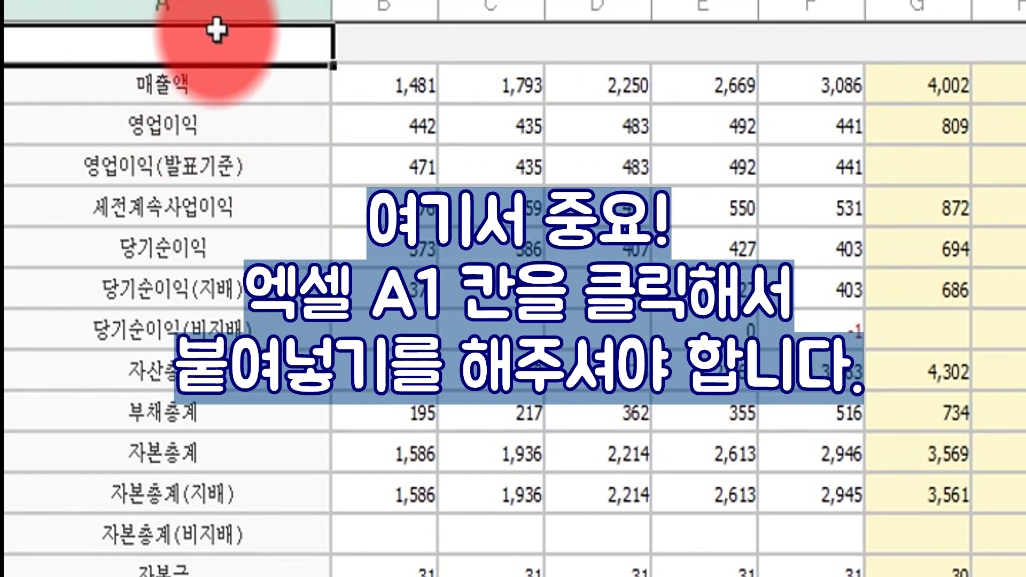
key(ctrl+v)
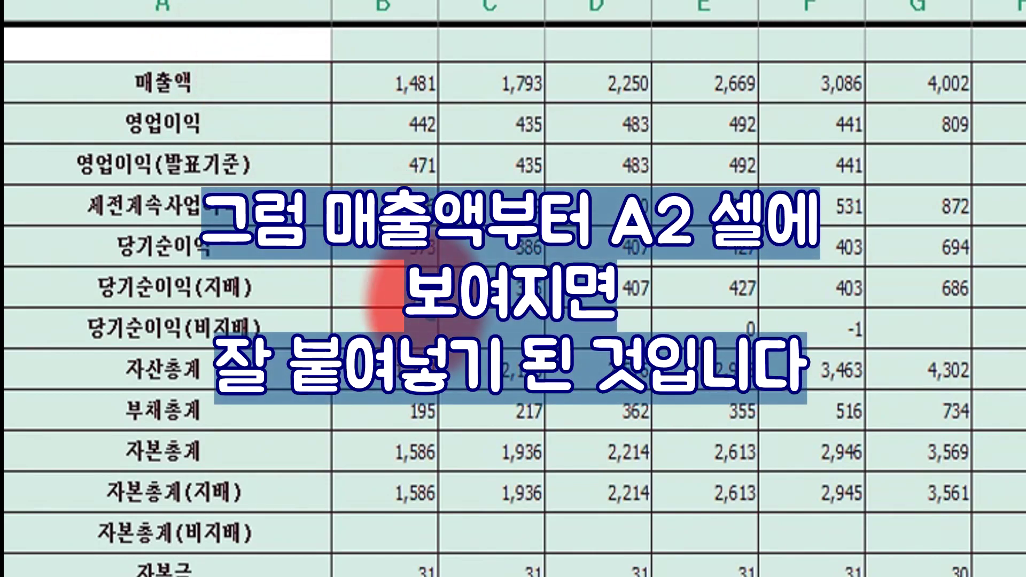
scroll(464, 328, down, 5)
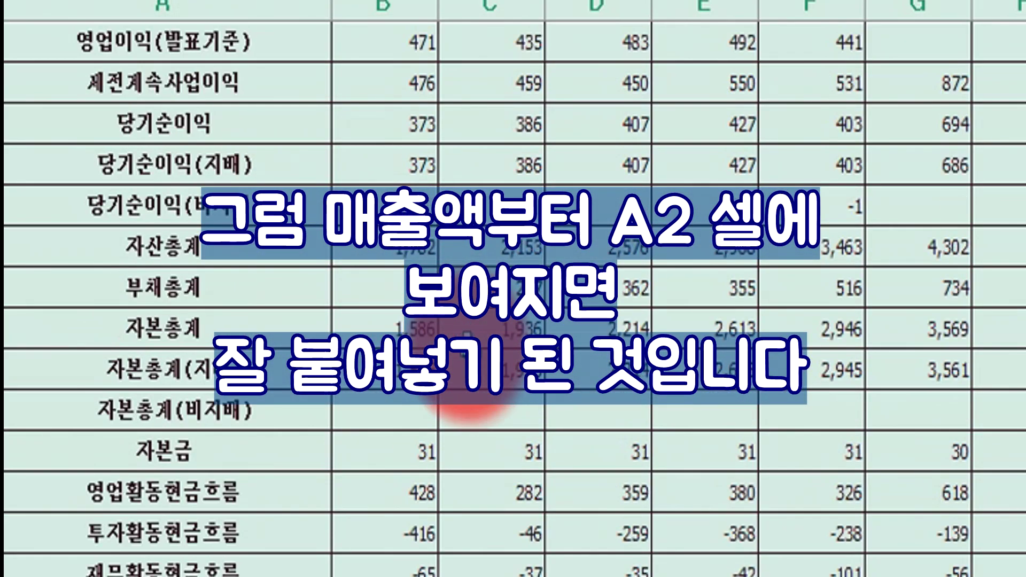
scroll(489, 384, down, 3)
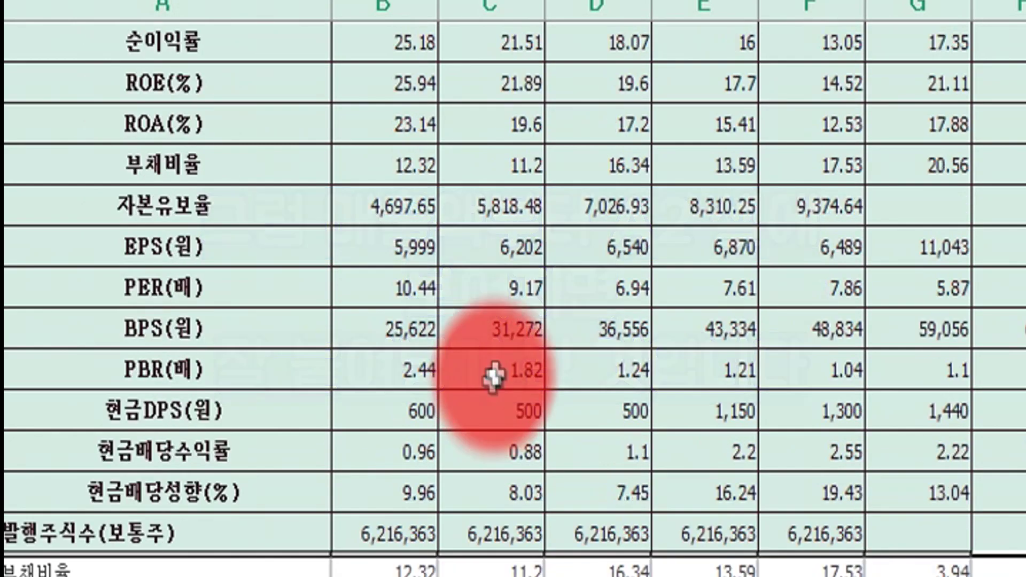
Locate the 부채비율 rows below 발행주식수 in the sheet, and show the 안정성 indicators on the stock's 투자지표 page in Naver Finance.
click(218, 456)
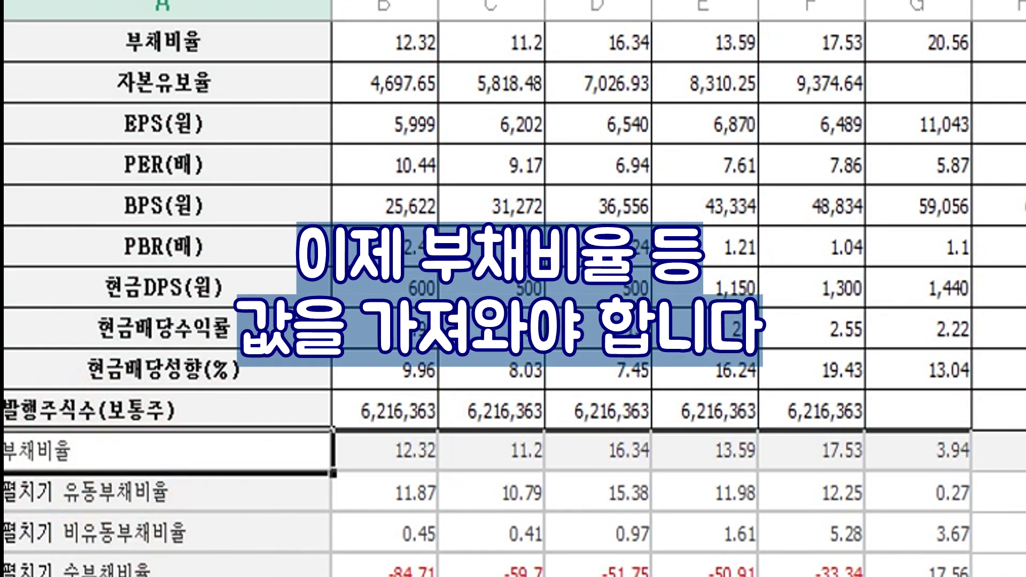
key(ctrl+shift+Down)
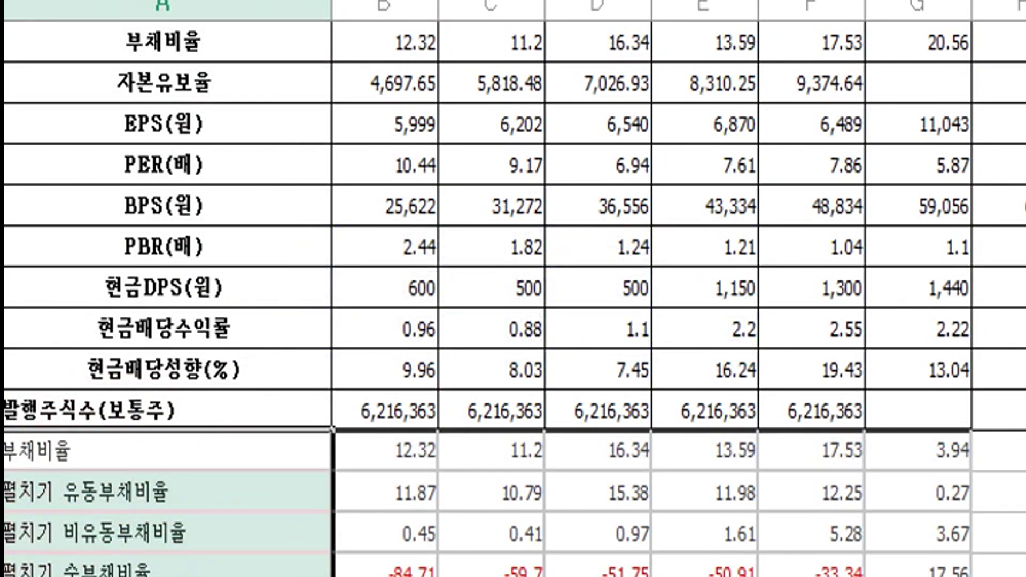
key(alt+Tab)
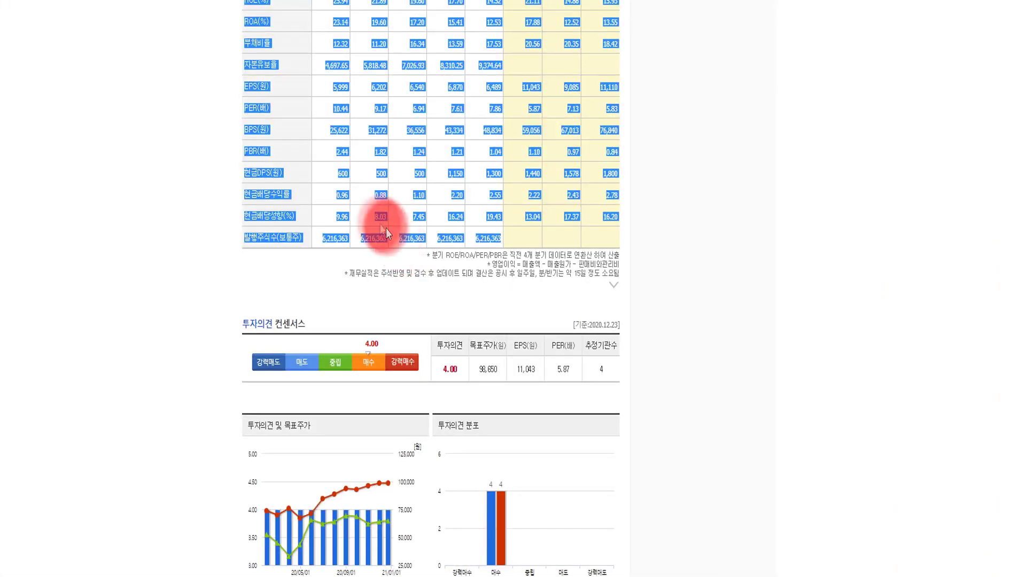
scroll(387, 228, up, 14)
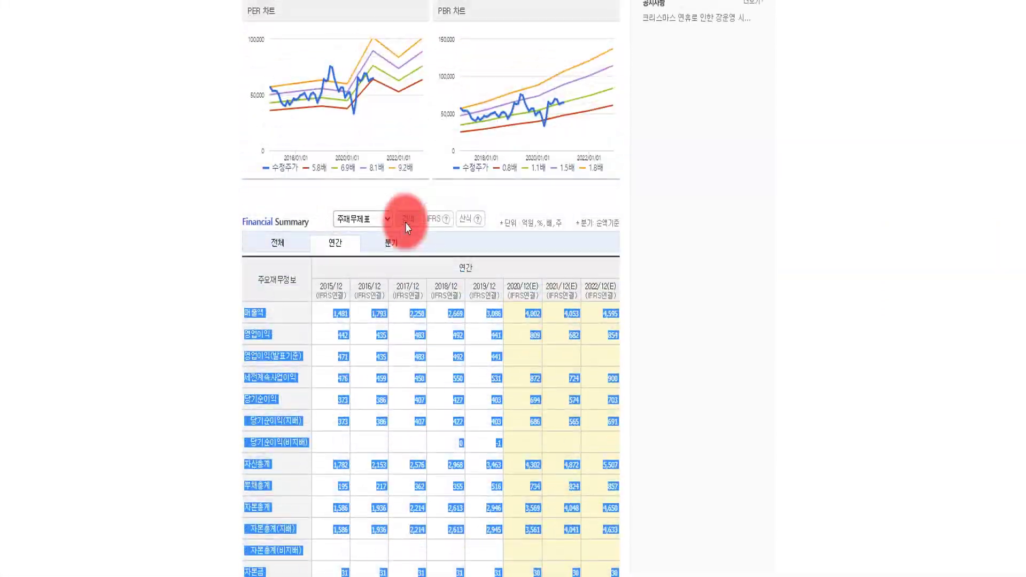
scroll(407, 224, up, 15)
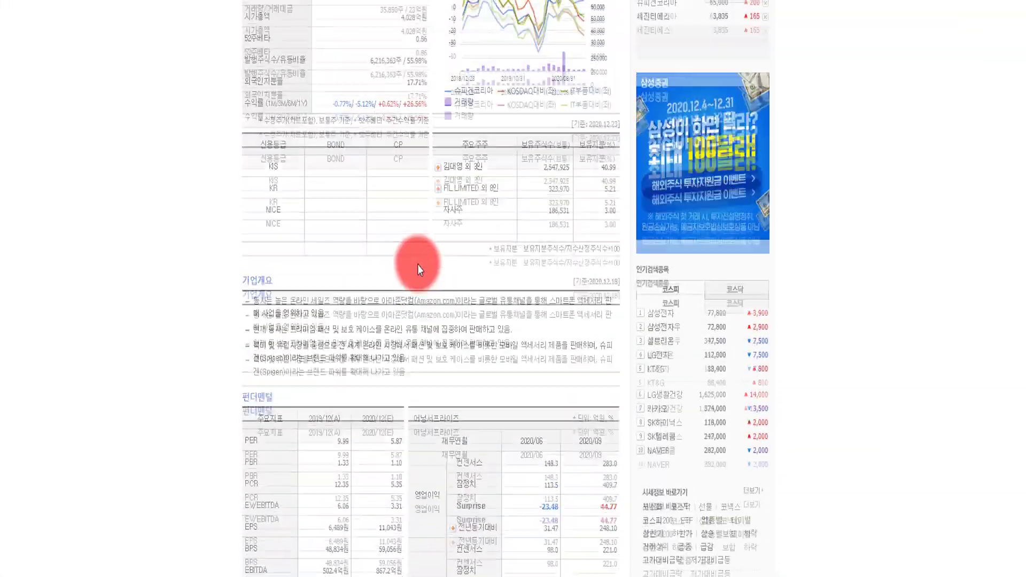
scroll(418, 265, up, 10)
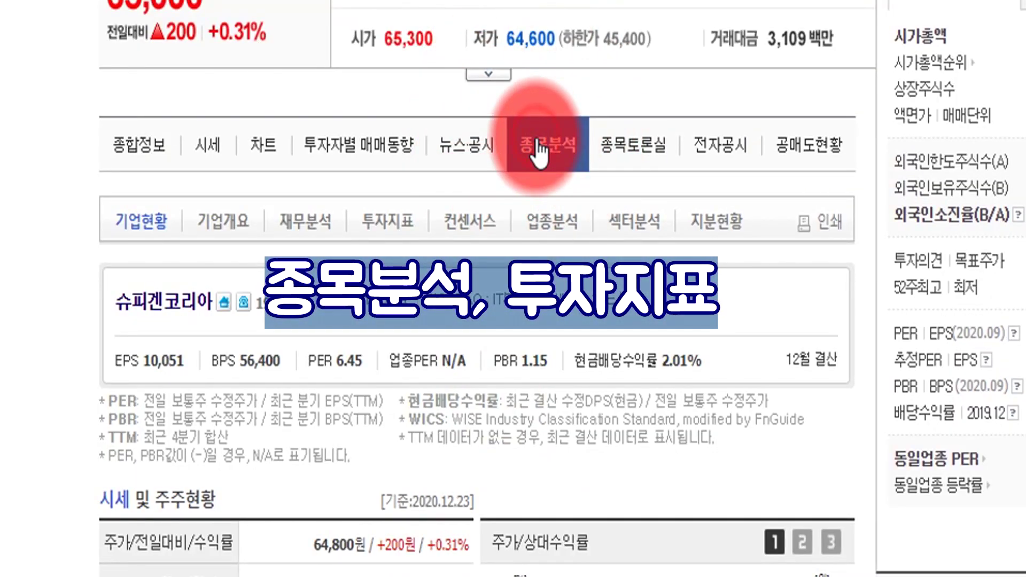
click(541, 152)
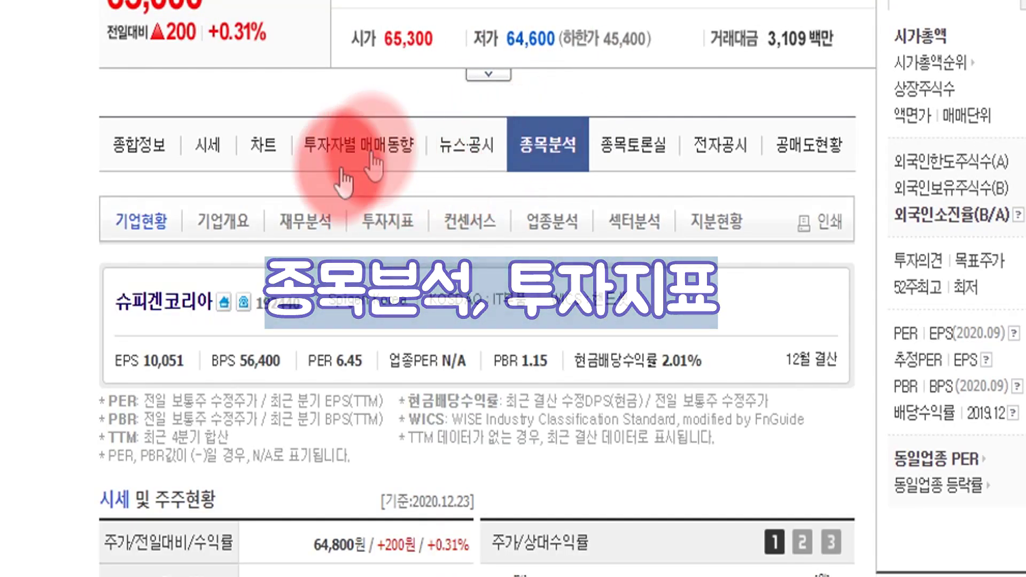
click(390, 221)
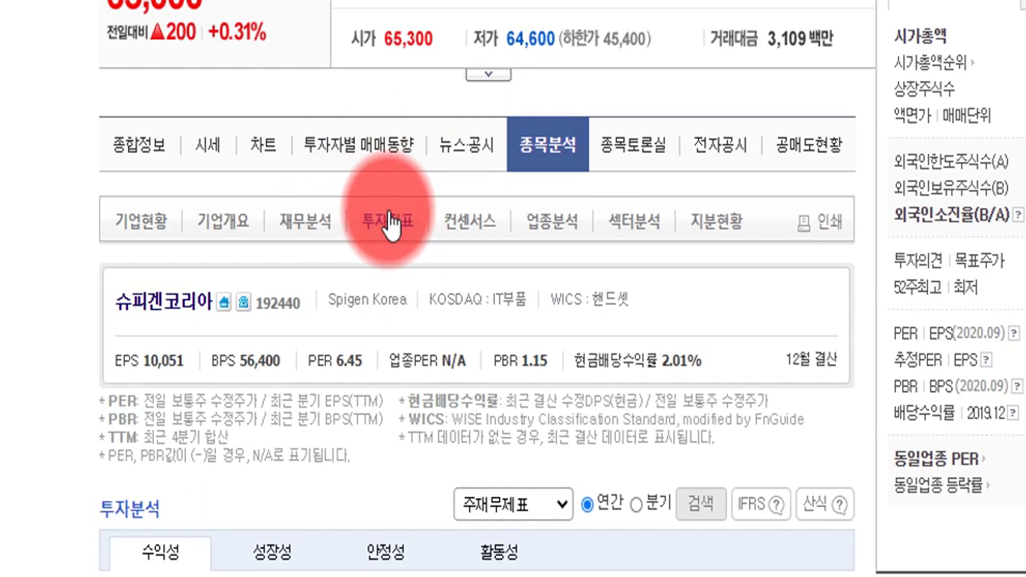
scroll(262, 558, down, 5)
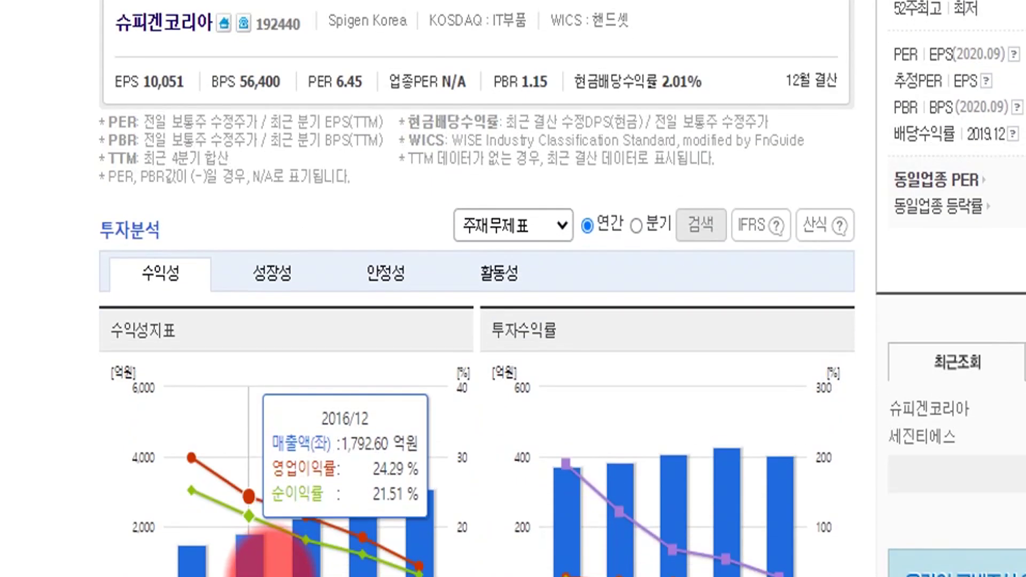
click(386, 272)
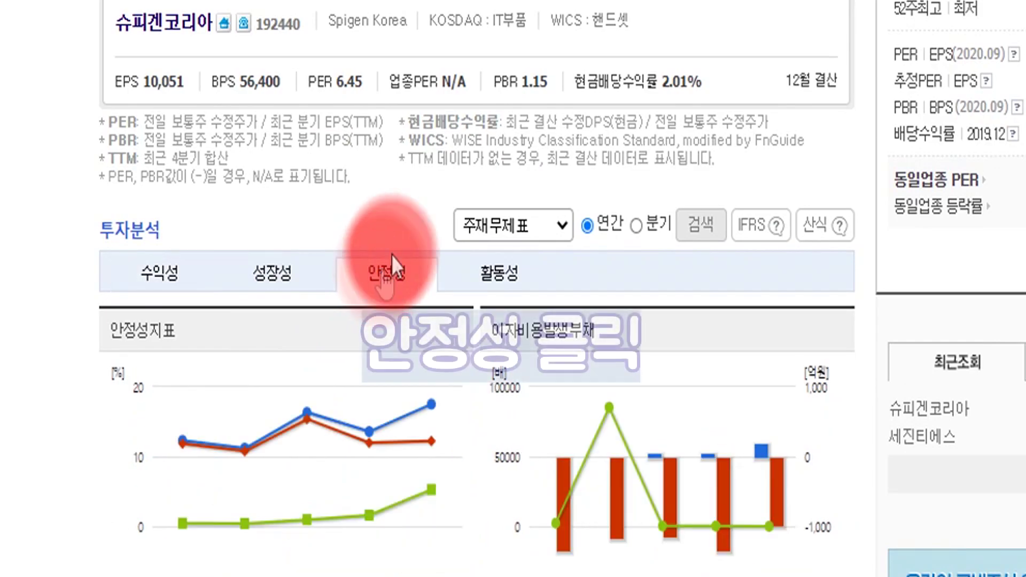
Copy the 안정성 table's data starting from 부채비율 and paste it at the 부채비율 cell below 발행주식수 in the 네이버금융복붙 sheet.
scroll(390, 273, down, 4)
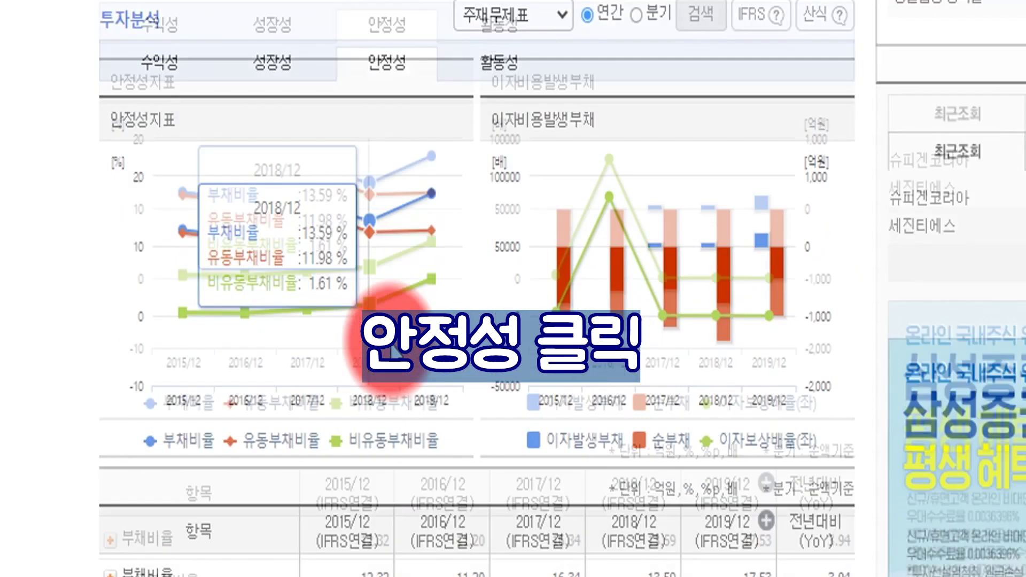
scroll(399, 353, down, 4)
drag(124, 368, 738, 575)
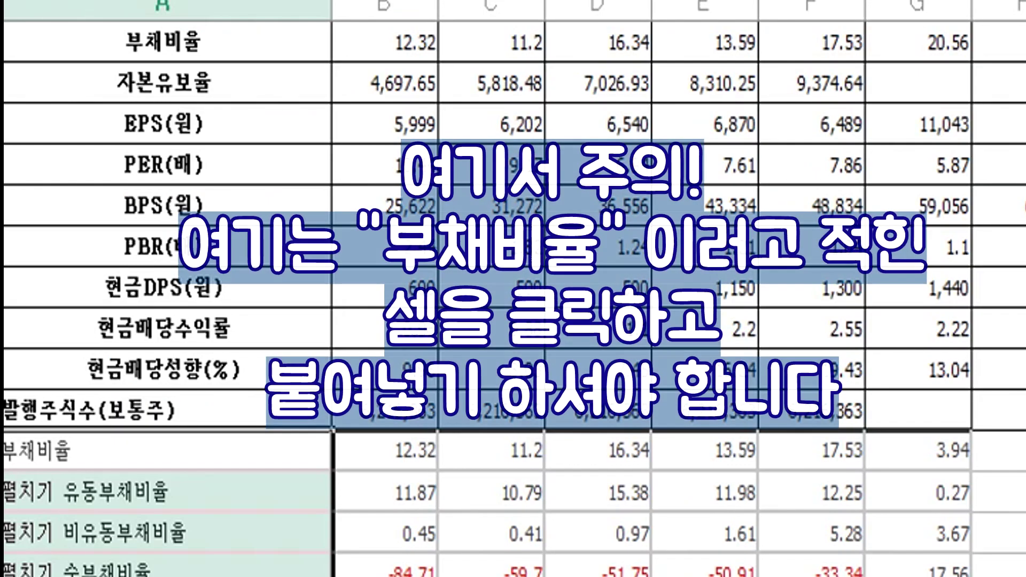
click(150, 450)
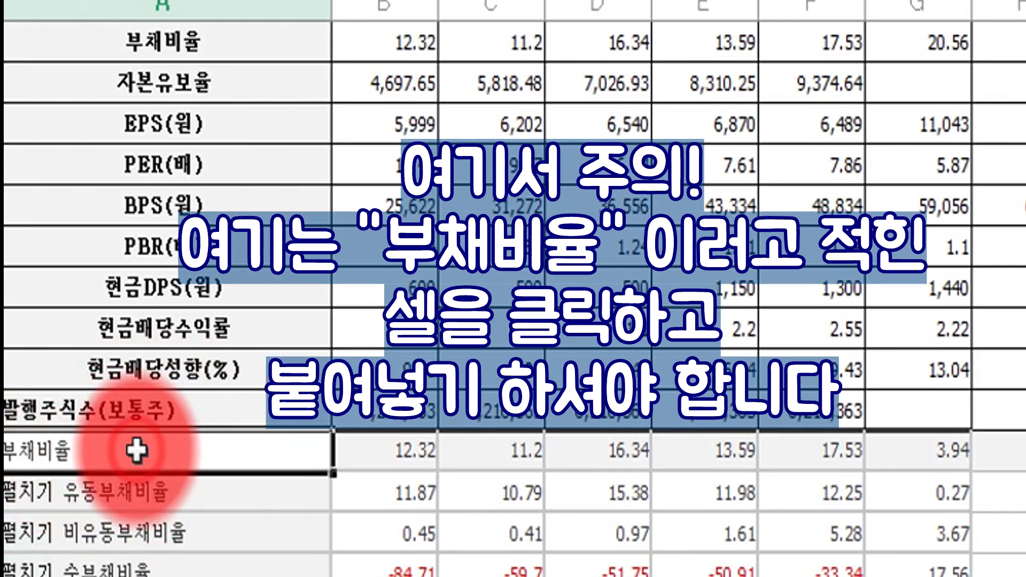
key(ctrl+v)
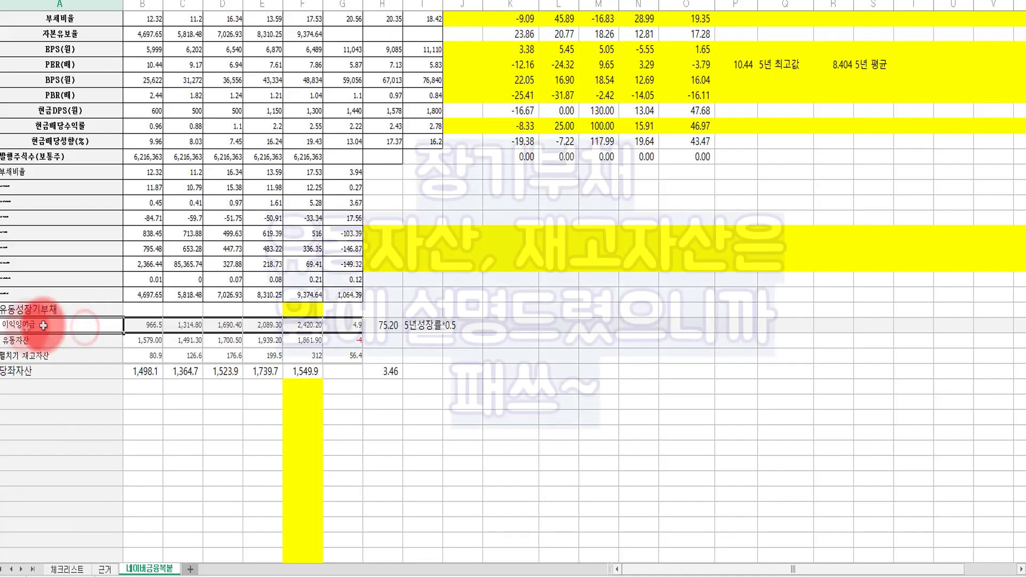
click(64, 326)
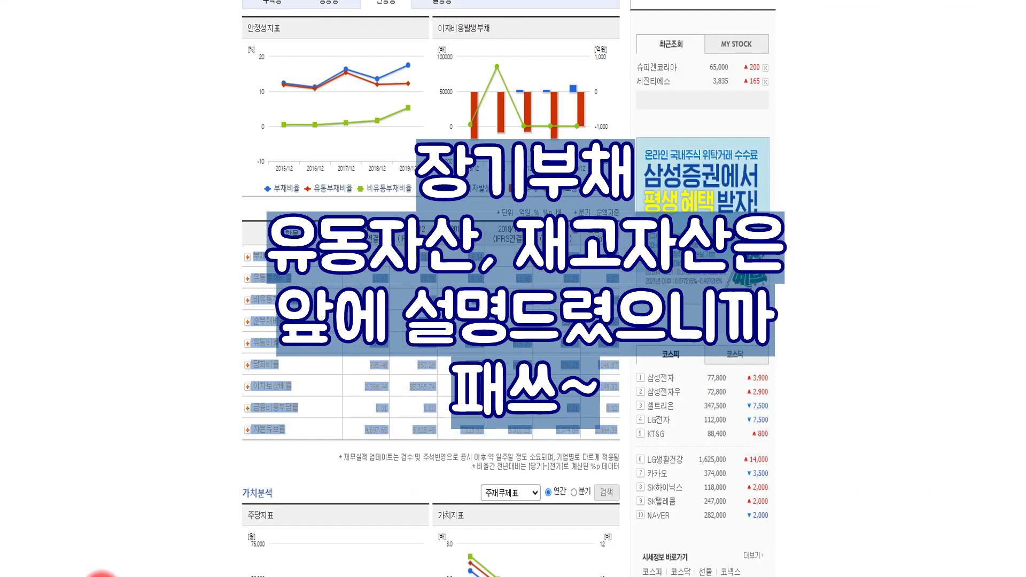
Show 슈피겐코리아's 재무상태표 on the 재무분석 page in Naver Finance and look through its asset and liability rows.
drag(251, 432, 377, 227)
scroll(382, 228, up, 3)
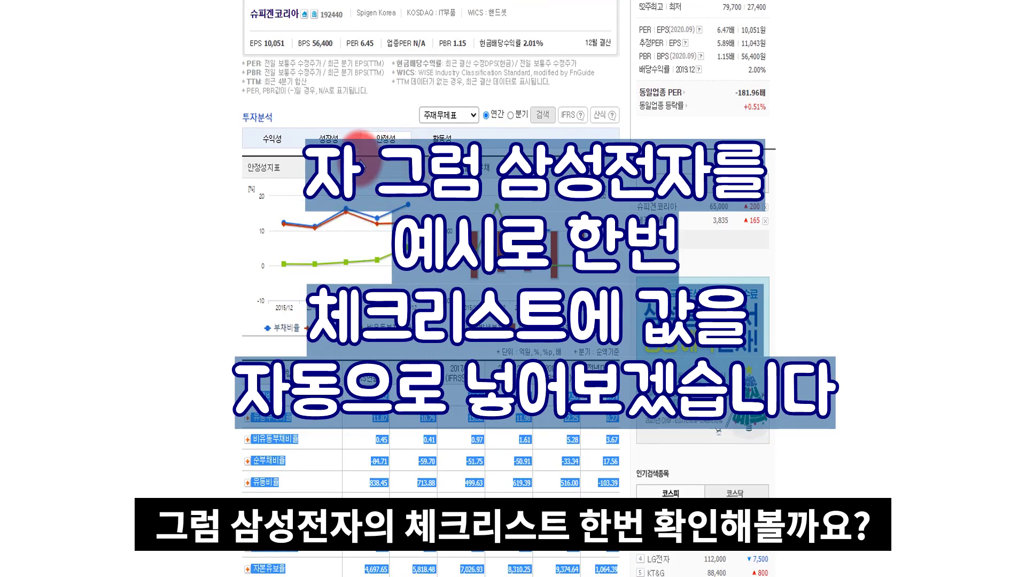
scroll(361, 156, up, 3)
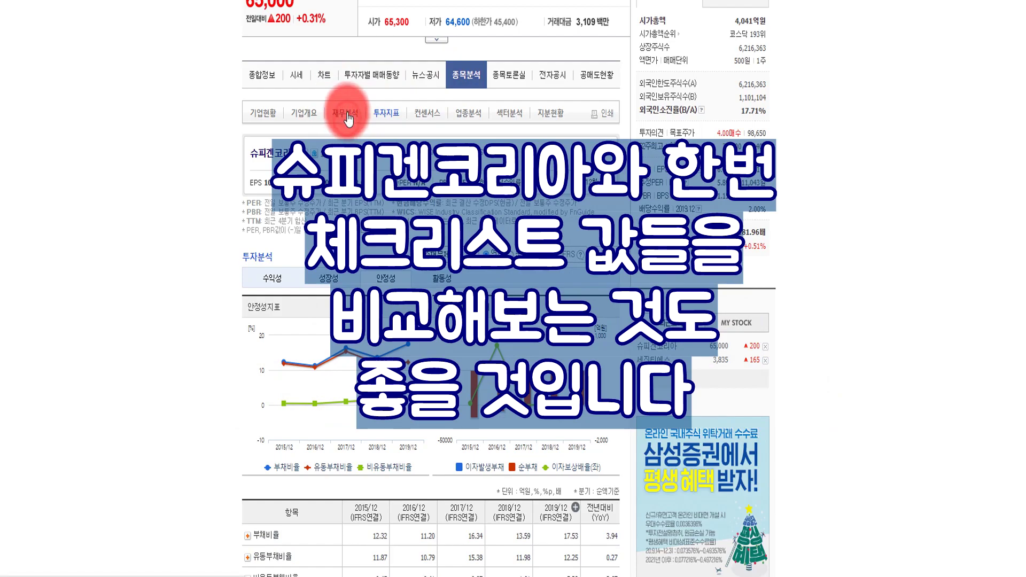
click(347, 119)
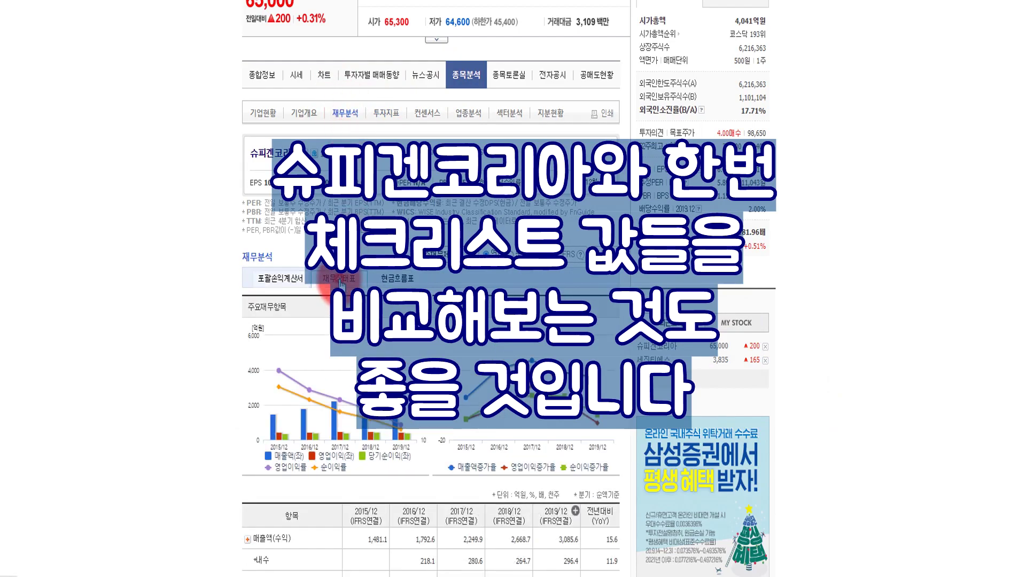
click(339, 279)
scroll(369, 273, down, 10)
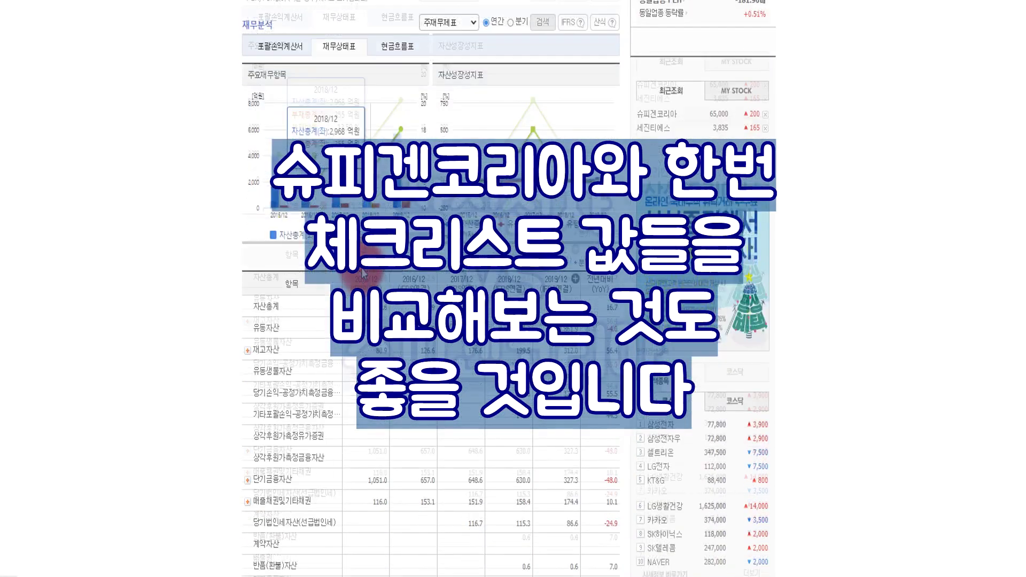
scroll(370, 260, down, 10)
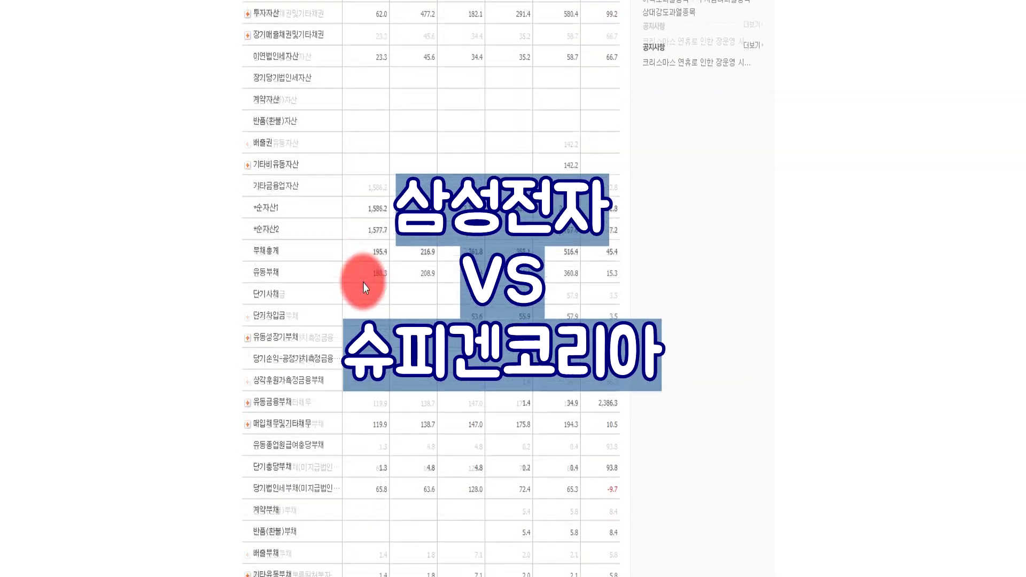
scroll(338, 380, down, 5)
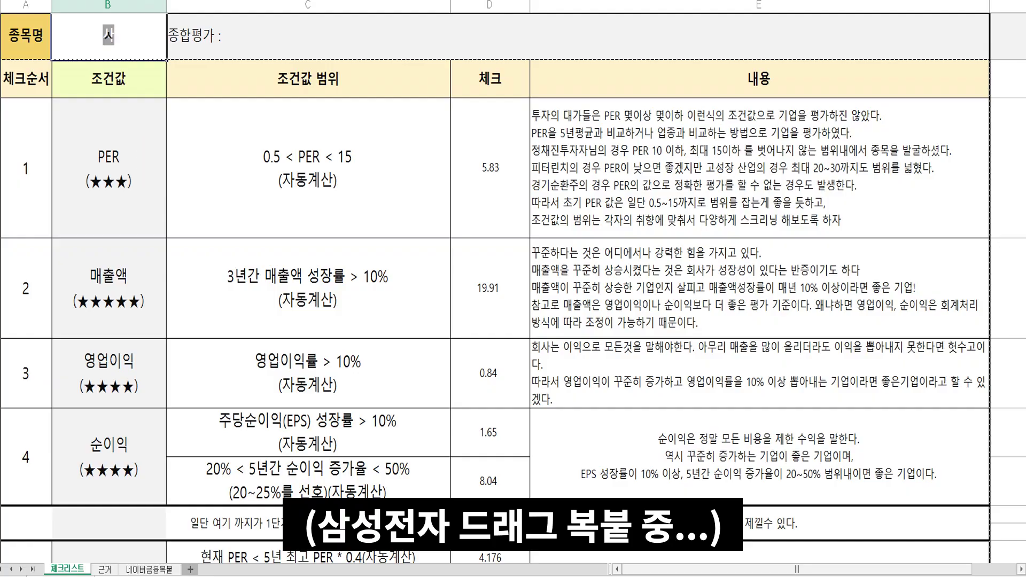
Enter 삼성전자 as the 종목명 in the 체크리스트 sheet, and open its 종목분석 page in Naver Finance.
click(112, 80)
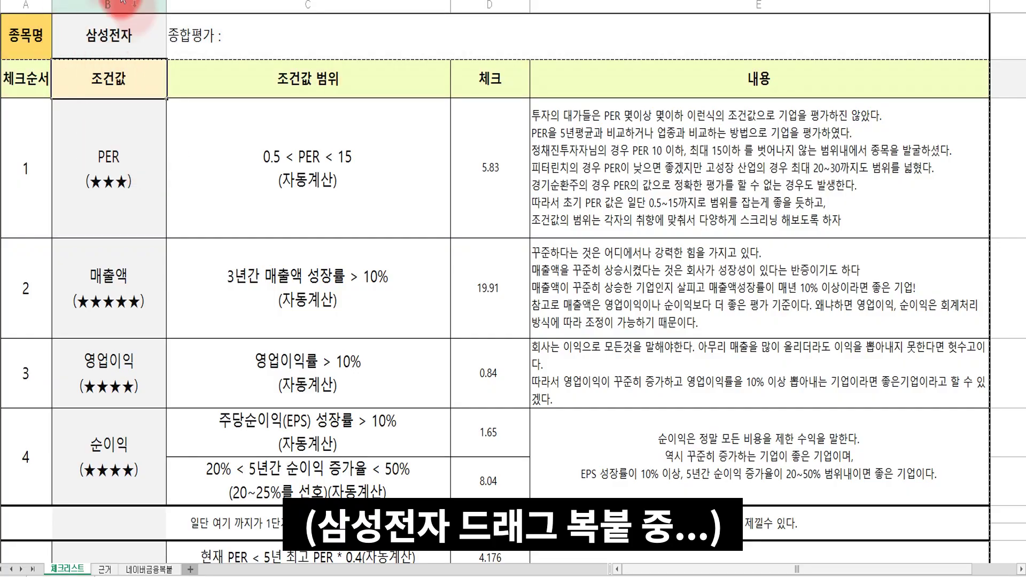
click(138, 570)
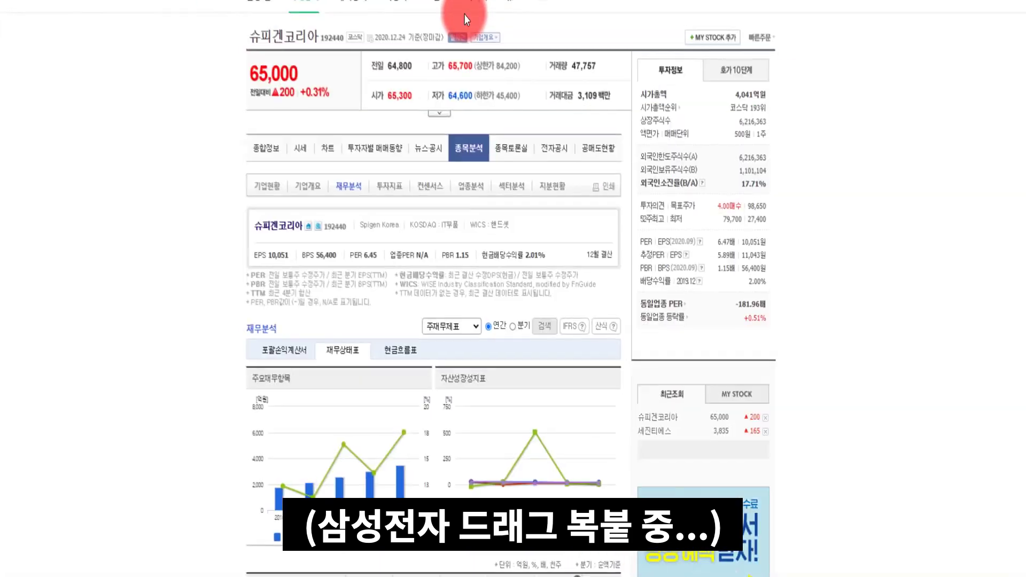
text(삼성전자)
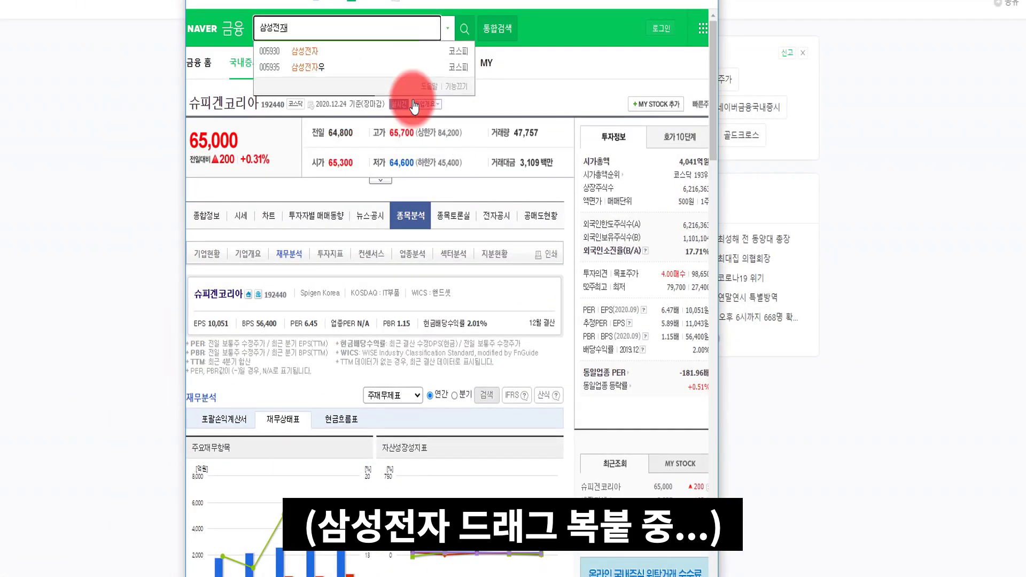
key(Return)
click(202, 210)
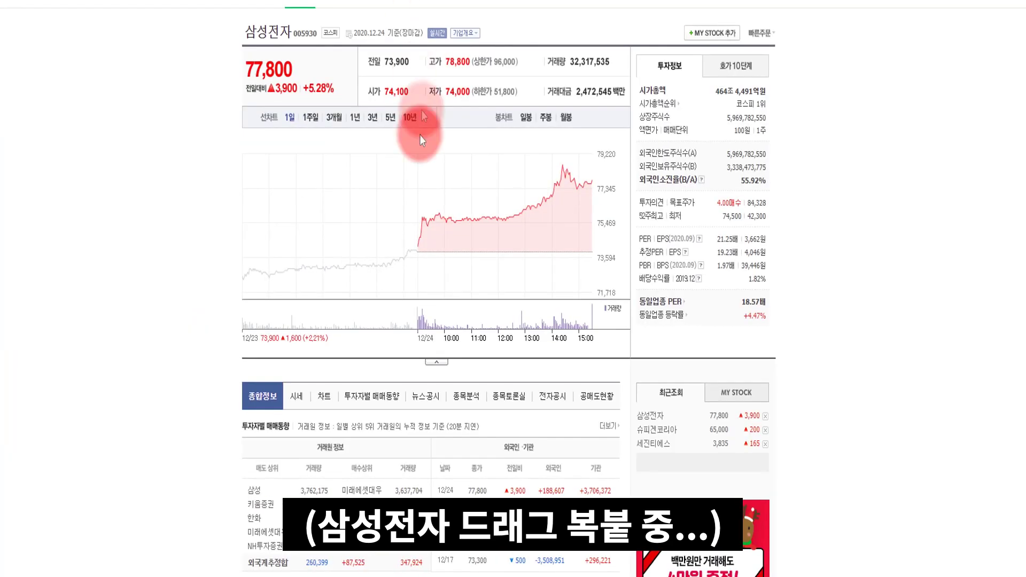
click(465, 409)
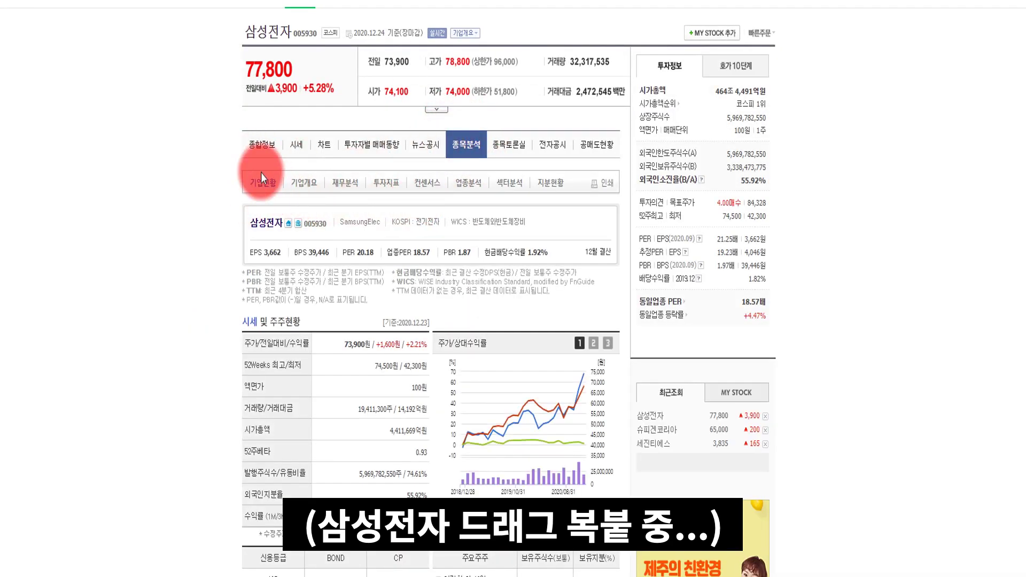
Copy 삼성전자's Financial Summary data through 발행주식수 and paste it over the existing summary in the 네이버금융복붙 sheet.
scroll(419, 235, down, 18)
scroll(383, 242, down, 1)
drag(245, 244, 529, 309)
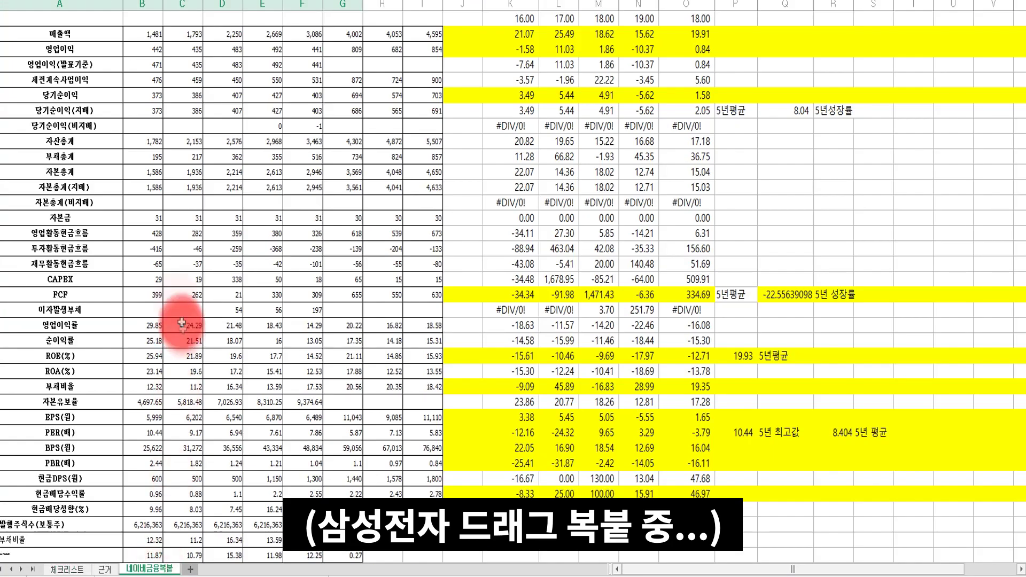
key(ctrl+v)
scroll(257, 214, down, 4)
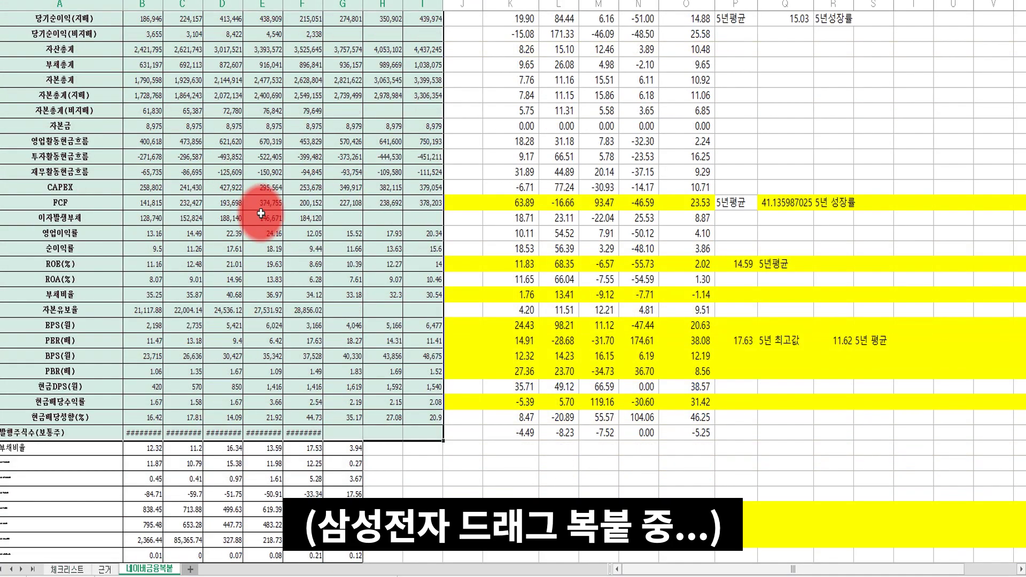
Show 삼성전자's 재무상태표 on the 재무분석 page in Naver Finance.
mouse_move(115, 575)
click(165, 550)
scroll(402, 295, up, 20)
scroll(457, 142, up, 4)
click(466, 141)
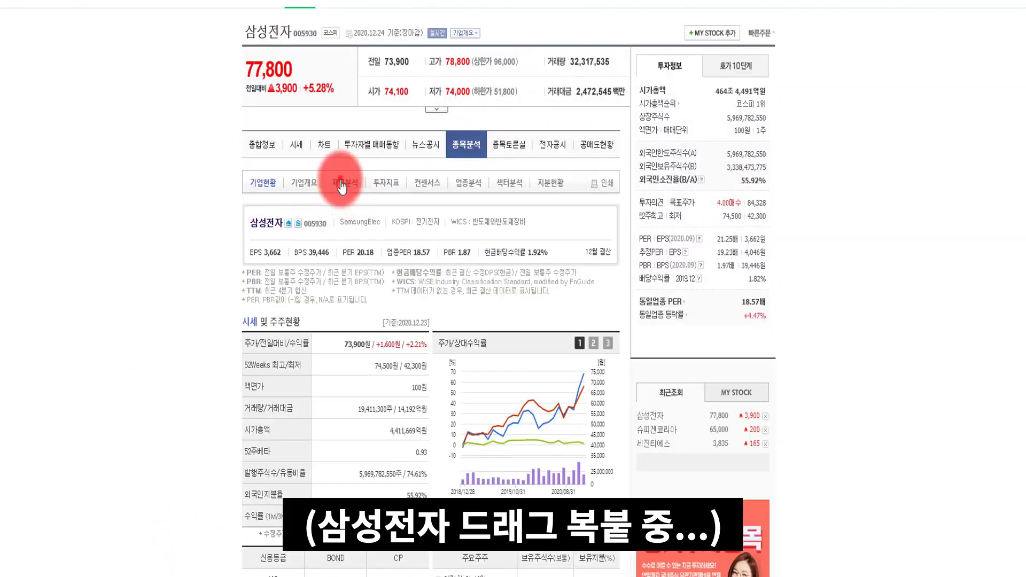
click(342, 180)
click(348, 348)
scroll(348, 345, down, 4)
scroll(359, 330, up, 3)
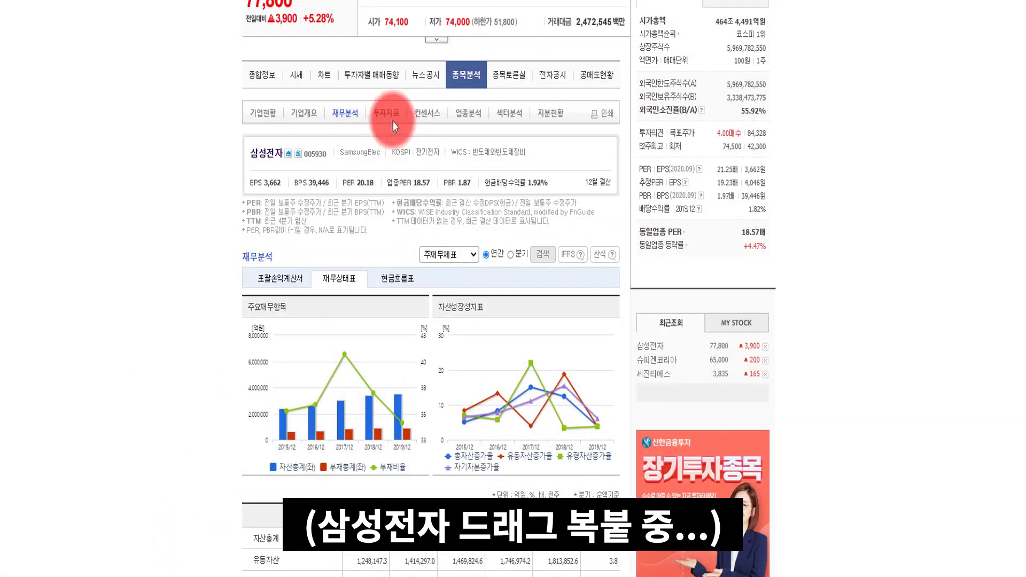
Copy the 안정성 table's data from 삼성전자's 투자지표 page and paste it at the 부채비율 cell below 발행주식수 in the 네이버금융복붙 sheet.
click(391, 119)
scroll(370, 293, down, 4)
drag(253, 252, 618, 360)
scroll(588, 337, down, 1)
click(158, 576)
click(33, 360)
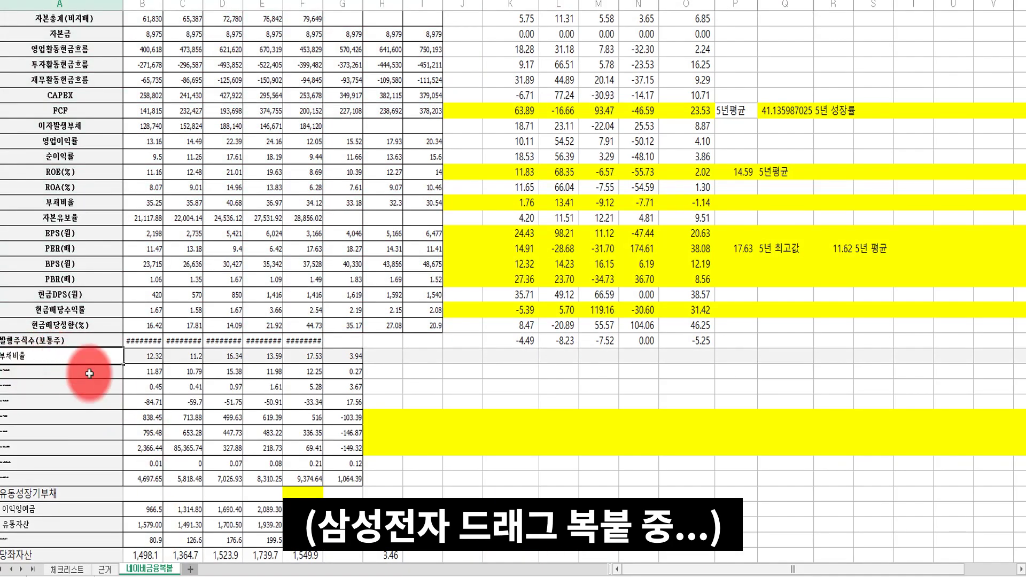
text(부채비율	35.25	35.87	40.68	36.97	34.12	-2.86 유동부채비율	28.2	28.35	31.32	27.88	24.26	-3.62 비유동부채비율	7.05	7.52	9.36	9.09	9.85	0.76 순부채비율	-32.74	-37.78	-30.01	-34.82	-34.38	0.45 유동비율	247.14	258.54	218.81	252.89	284.38	31.49 당좌비율	209.74	223.46	181.61	204.12	233.57	29.45 이자보상배율	34.02	49.74	81.85	87.29	40.46	-46.83 금융비용부담률	0.39	0.29	0.27	0.28	0.3	0.02 자본유보율	21,117.88	22,004.14	24,536.12	27,531.92	28,856.02	1,324.10)
scroll(102, 387, down, 2)
Open 삼성전자's 재무상태표 on the 재무분석 page in Naver Finance and search it for 장기부채.
mouse_move(112, 576)
click(164, 537)
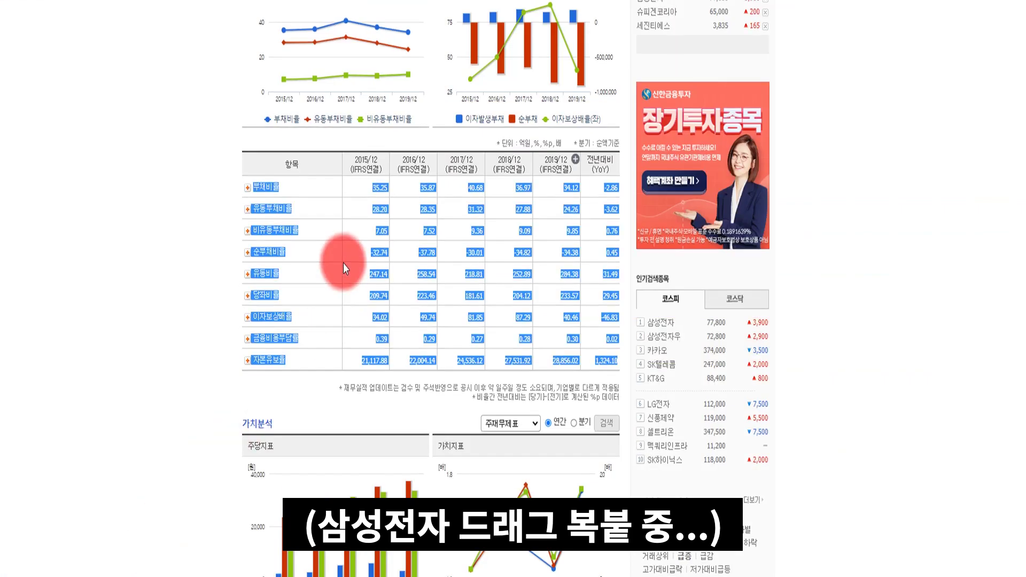
scroll(343, 263, up, 6)
click(342, 180)
click(340, 352)
scroll(358, 328, down, 7)
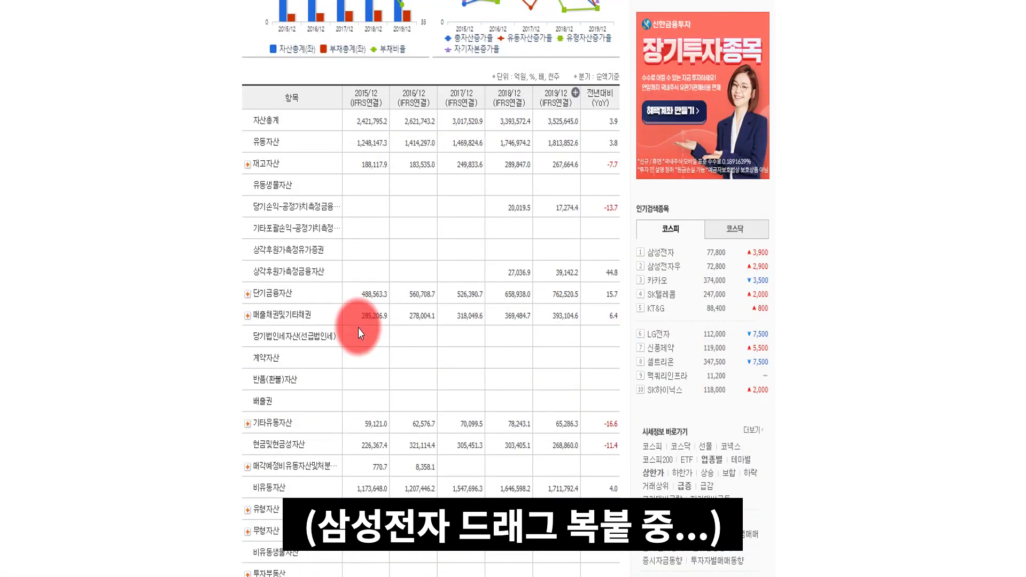
key(ctrl+f)
text(장기부채)
scroll(358, 328, down, 3)
Copy the 유동성장기부채 row and paste it at the 유동성장기부채 cell in the 네이버금융복붙 sheet.
drag(374, 370, 369, 358)
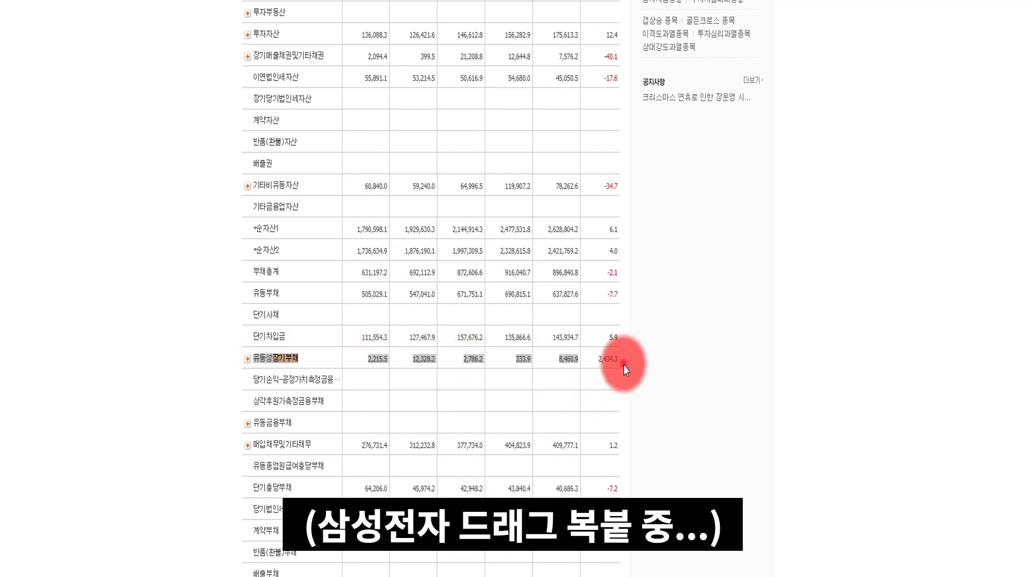
key(ctrl+c)
click(190, 570)
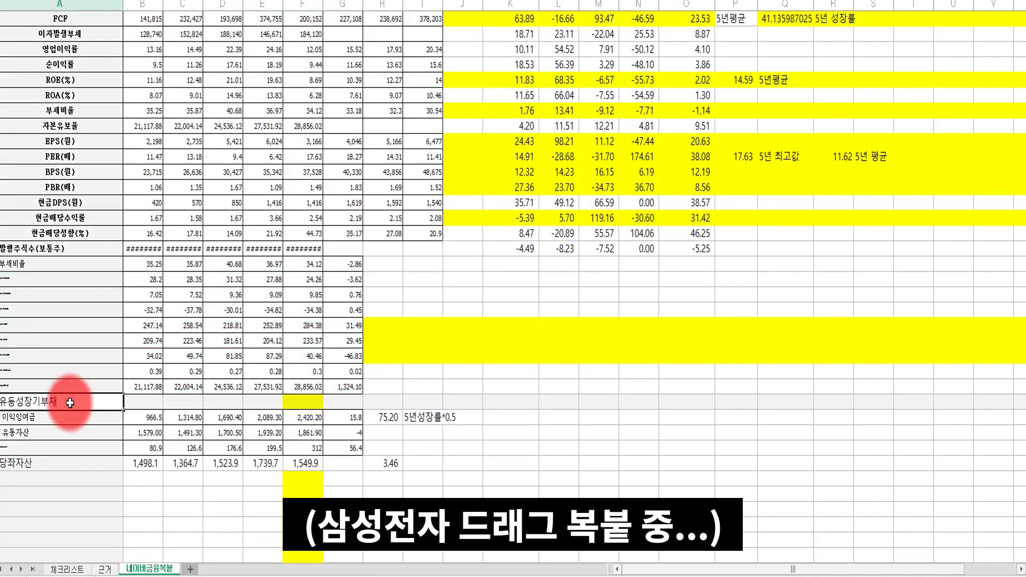
click(68, 402)
key(ctrl+v)
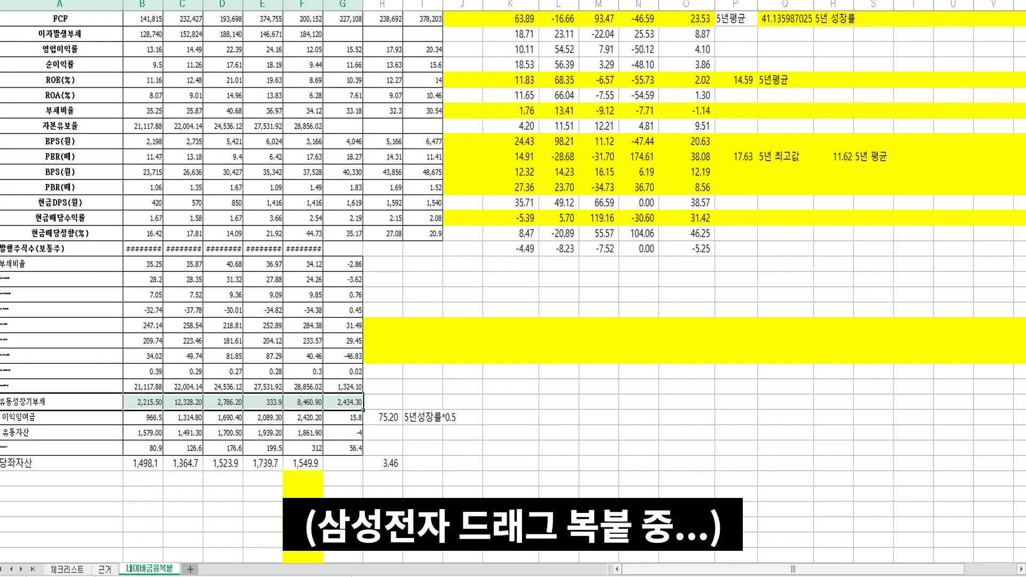
Copy the 안정성 table from 삼성전자's 투자지표 page again and paste it over the 부채비율 rows in the 네이버금융복붙 sheet.
click(149, 538)
scroll(393, 239, up, 10)
click(393, 111)
click(387, 278)
scroll(387, 278, down, 4)
drag(251, 321, 615, 495)
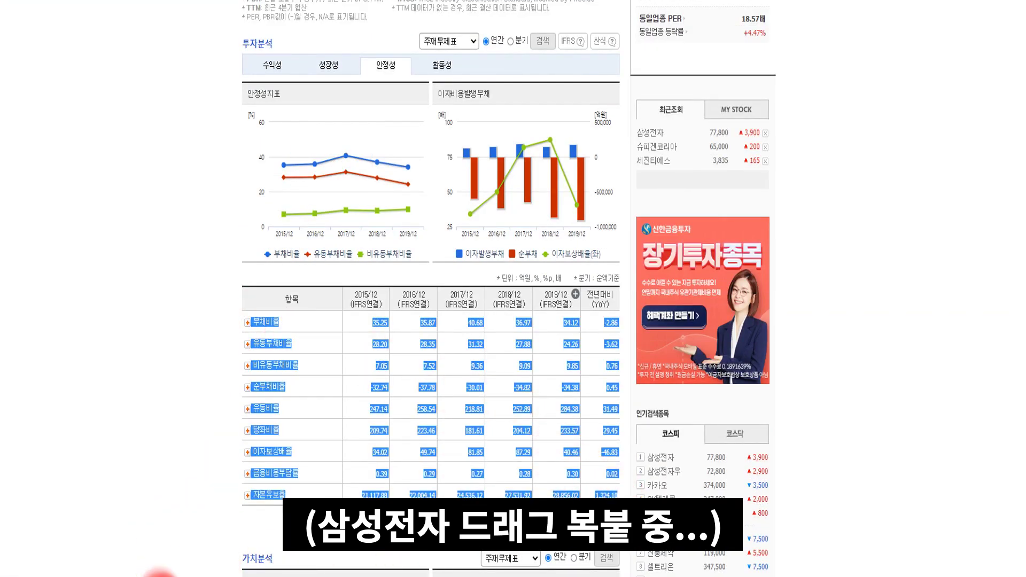
click(158, 571)
click(55, 263)
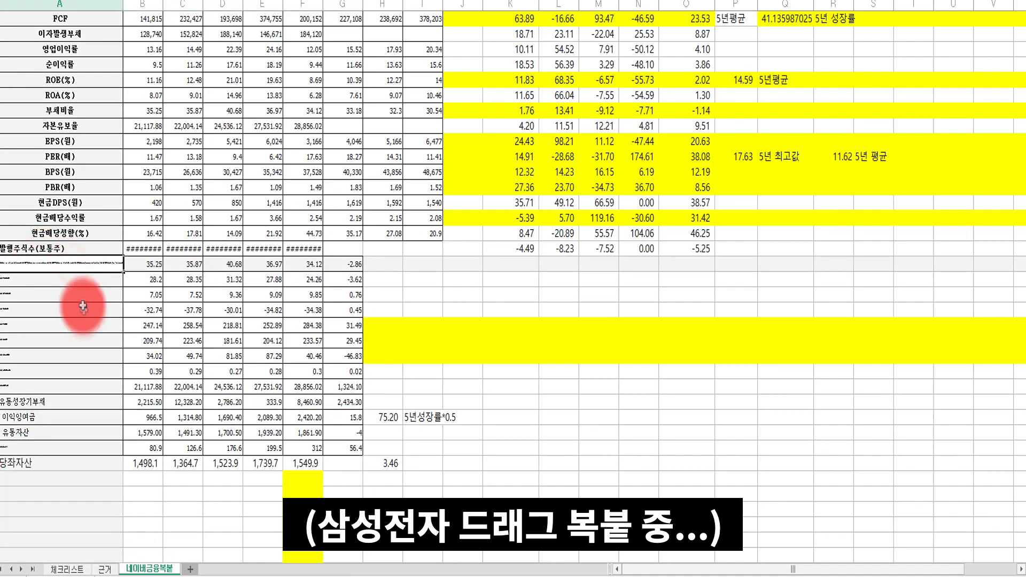
Return to 삼성전자's 재무상태표 on the 재무분석 page in Naver Finance.
click(73, 418)
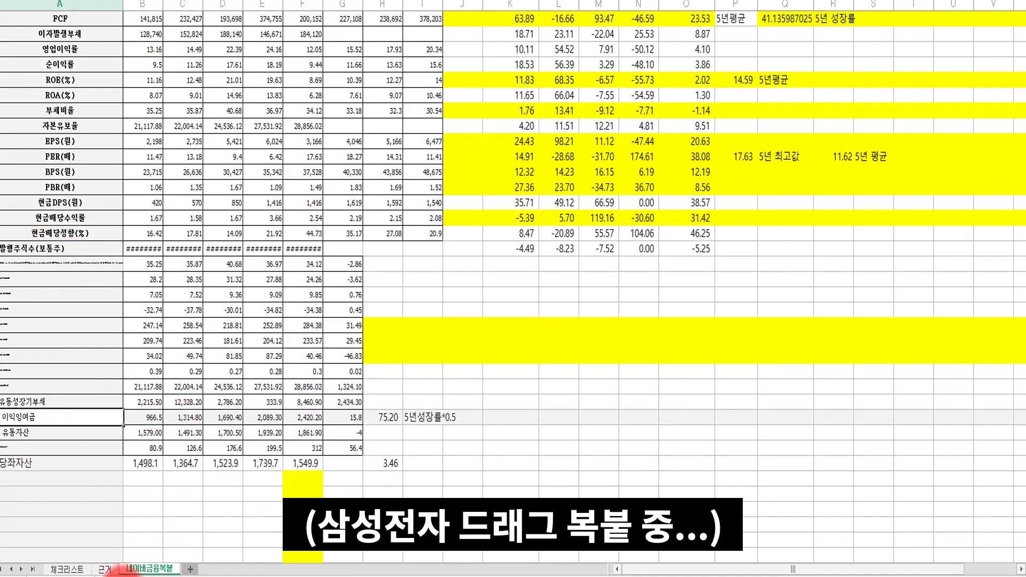
click(124, 576)
click(156, 537)
scroll(415, 311, up, 8)
click(415, 311)
click(330, 113)
click(331, 273)
Copy the 유동자산 and 재고자산 rows and paste them at the 유동자산 cell in the 네이버금융복붙 sheet.
scroll(317, 306, down, 5)
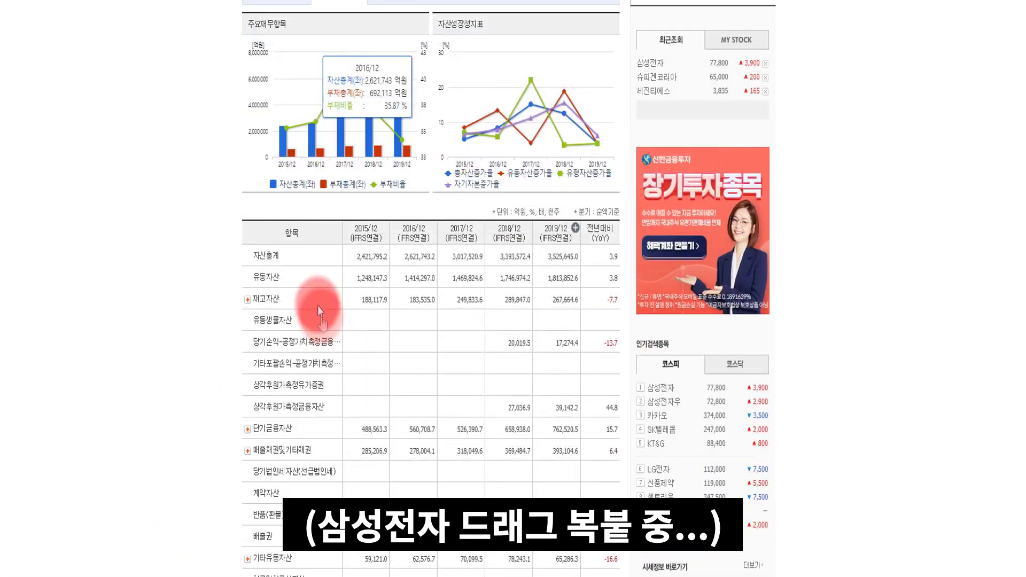
key(alt+Tab)
right_click(71, 433)
click(89, 475)
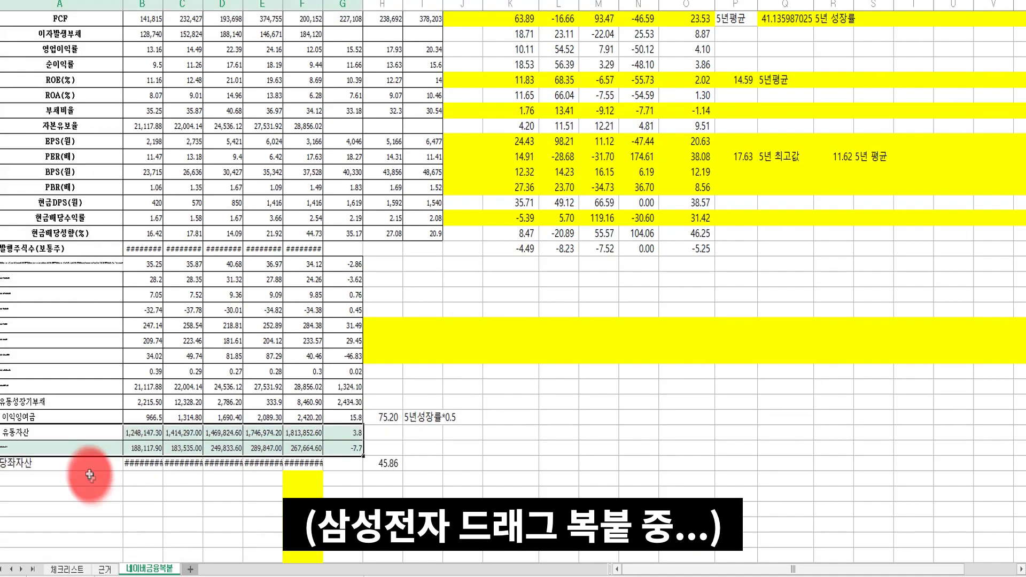
Copy the 이익잉여금 row from the 재무상태표 and paste it at the 이익잉여금 cell in the 네이버금융복붙 sheet.
key(alt+Tab)
scroll(315, 401, down, 10)
drag(259, 201, 616, 196)
key(ctrl+c)
click(153, 576)
right_click(68, 420)
click(88, 463)
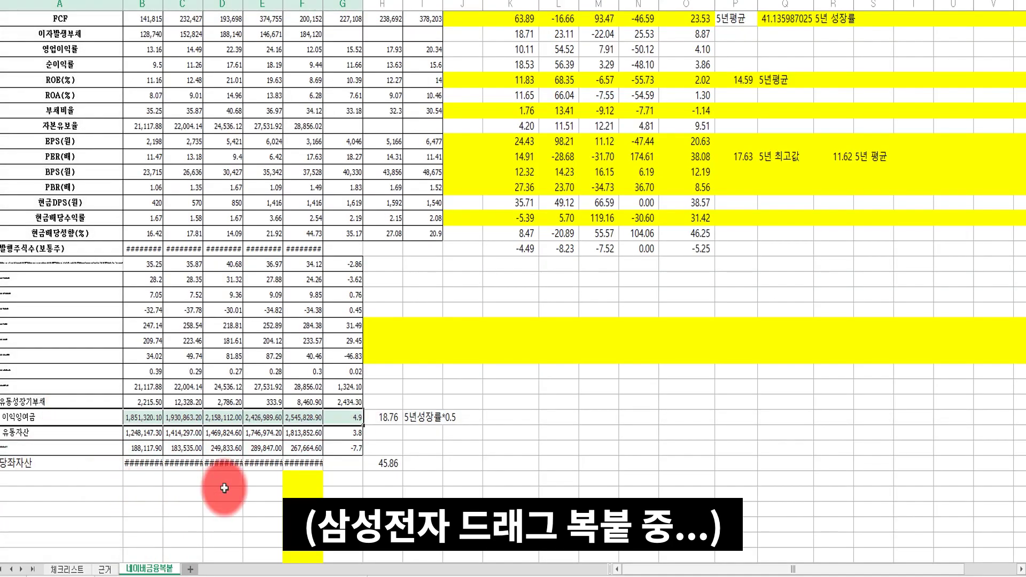
Review 삼성전자's 체크 values for PER, 매출액, 영업이익 and 순이익 in the 체크리스트 sheet.
click(384, 460)
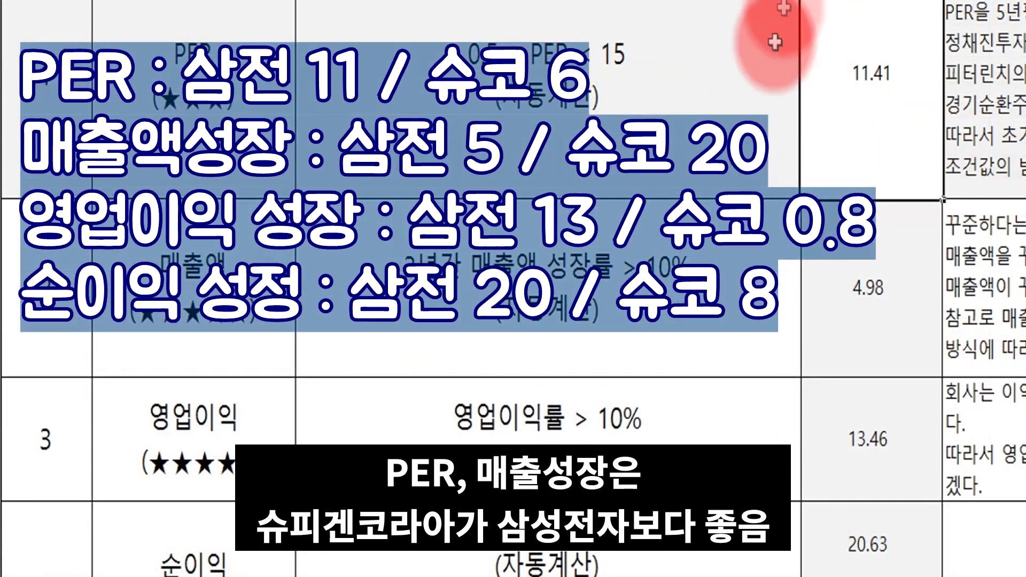
click(860, 321)
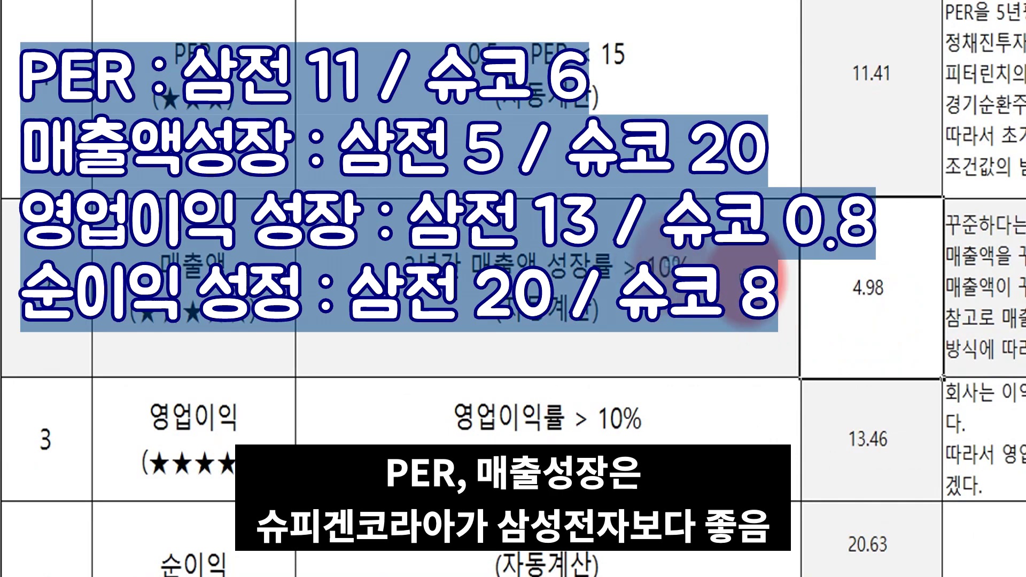
click(861, 458)
click(859, 458)
click(687, 558)
click(848, 558)
click(699, 576)
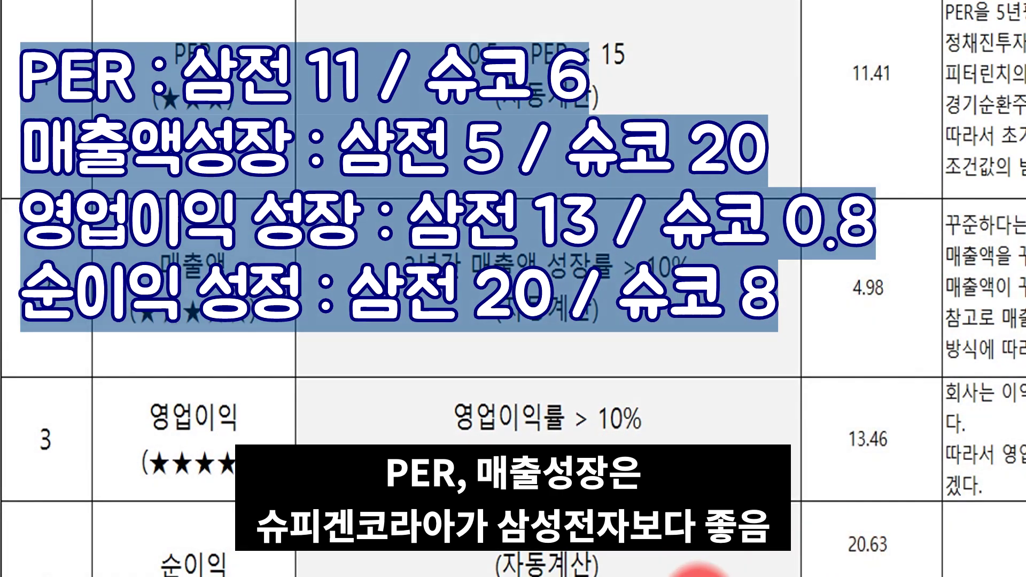
click(855, 576)
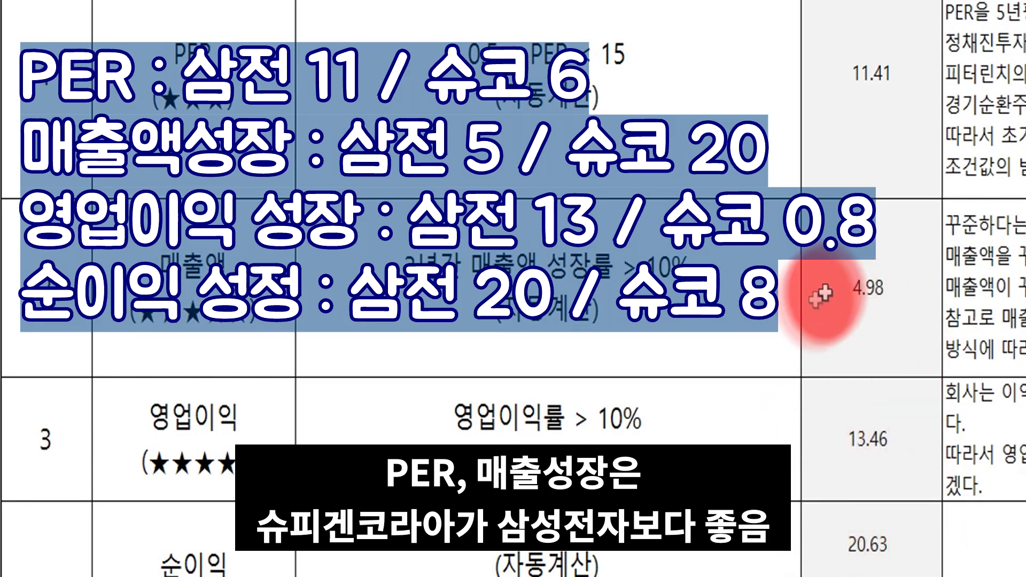
click(860, 320)
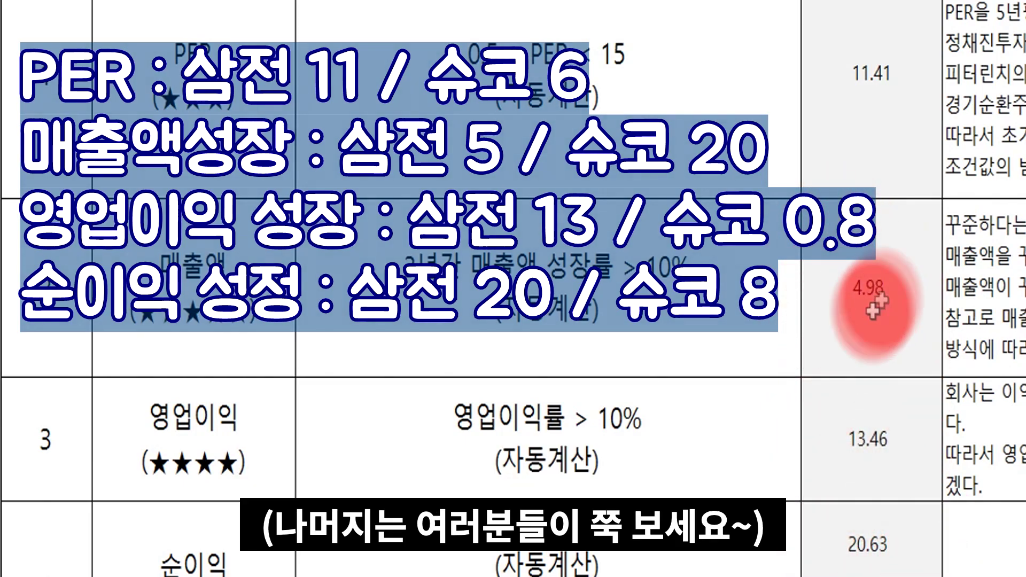
Review the further 체크 values, including PBR, 부채비율, 유동비율 and 이자보상배율, and return to the start of the checklist.
scroll(897, 274, down, 5)
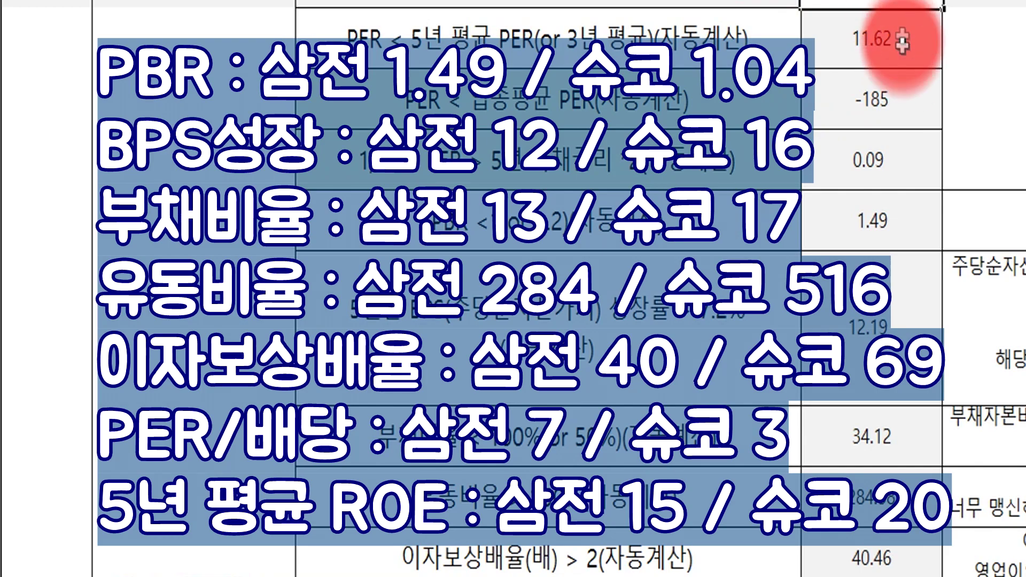
click(900, 41)
scroll(931, 90, up, 3)
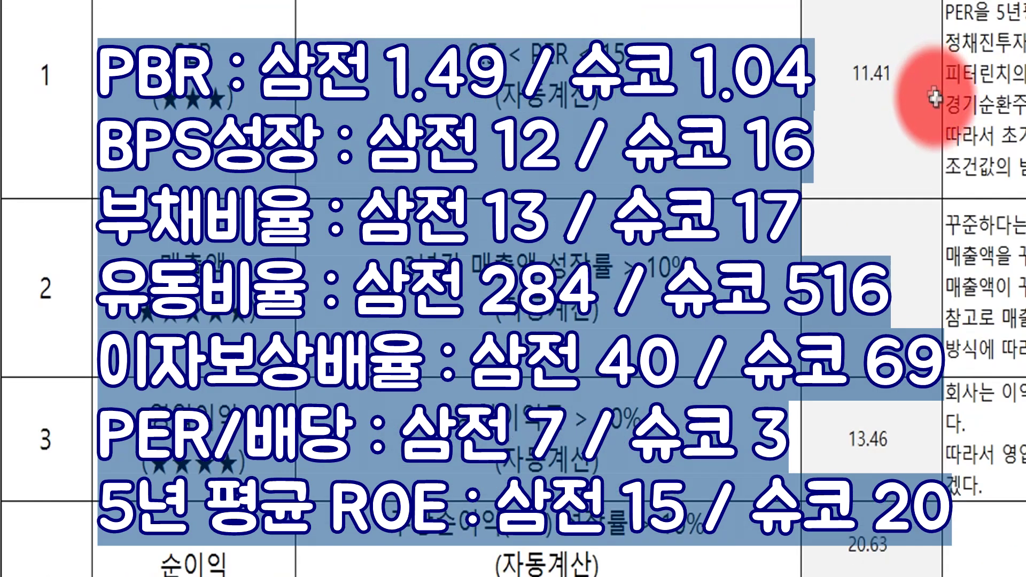